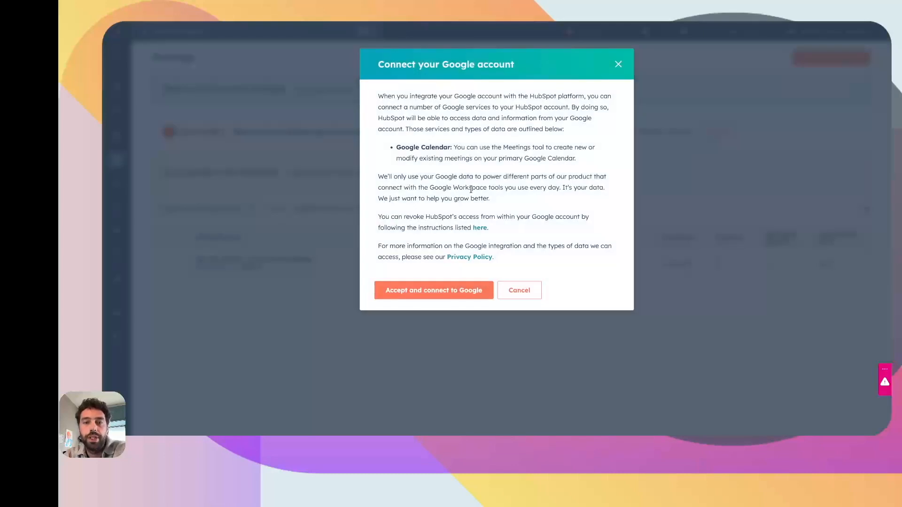
- Accept the Google connection, then create a new One-on-one scheduling page
{"action": "left_click", "coordinate": [432, 292]}
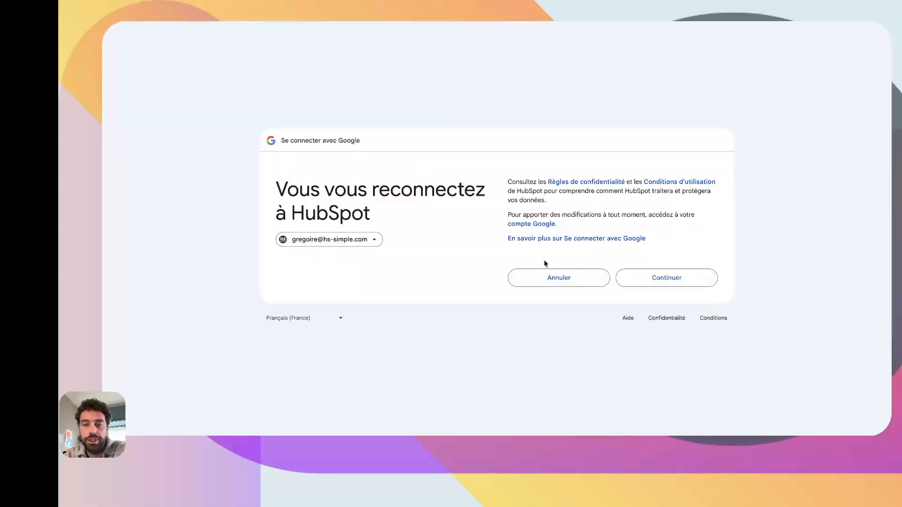
{"action": "left_click", "coordinate": [654, 278]}
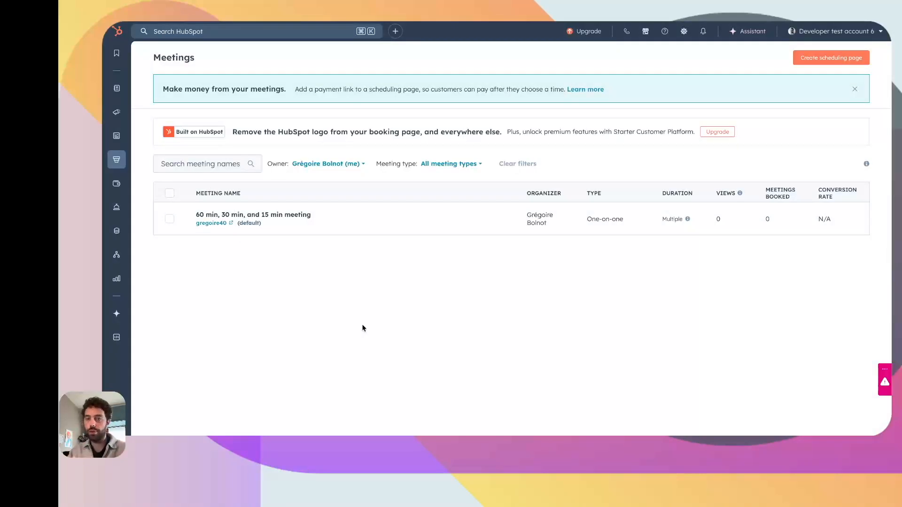
{"action": "left_click", "coordinate": [831, 58]}
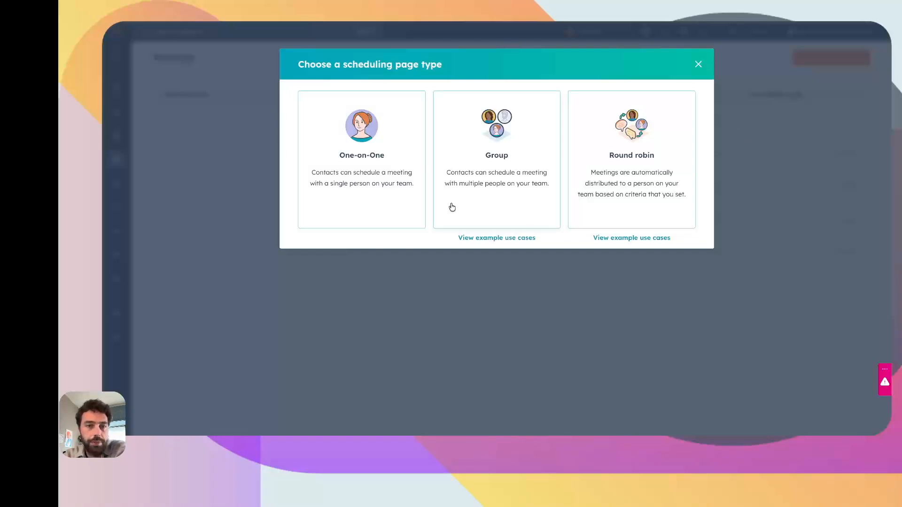
{"action": "left_click", "coordinate": [401, 209]}
{"action": "left_click_drag", "start_coordinate": [250, 167], "coordinate": [293, 168]}
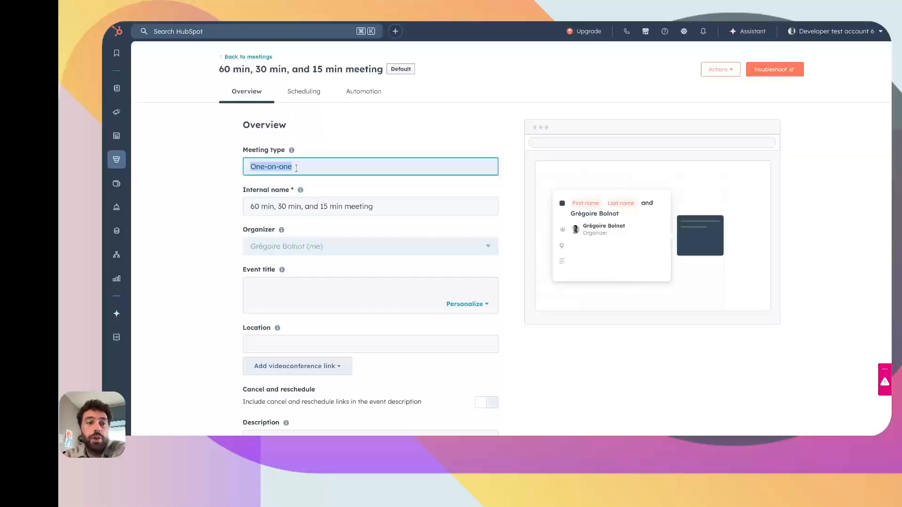
{"action": "left_click", "coordinate": [226, 177]}
{"action": "scroll", "coordinate": [237, 178], "scroll_direction": "down", "scroll_amount": 2}
{"action": "scroll", "coordinate": [222, 228], "scroll_direction": "up", "scroll_amount": 3}
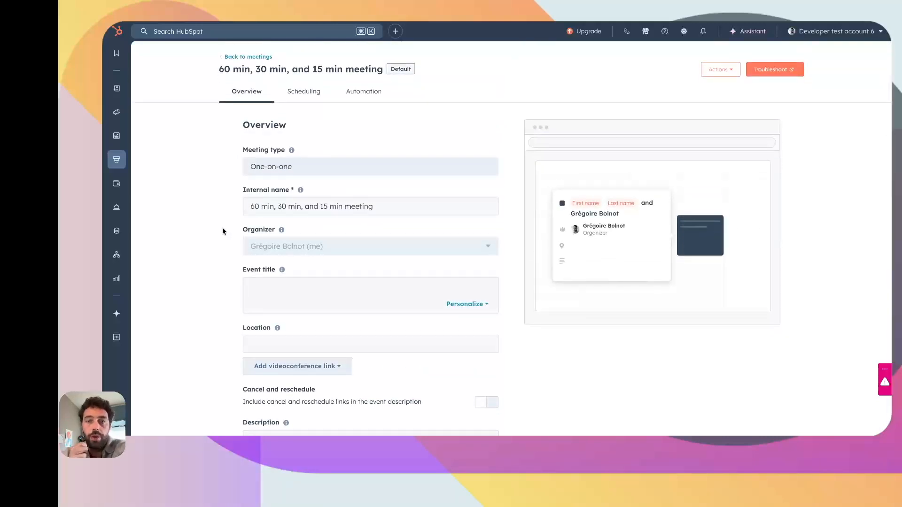
{"action": "left_click", "coordinate": [308, 98]}
{"action": "scroll", "coordinate": [277, 158], "scroll_direction": "down", "scroll_amount": 1}
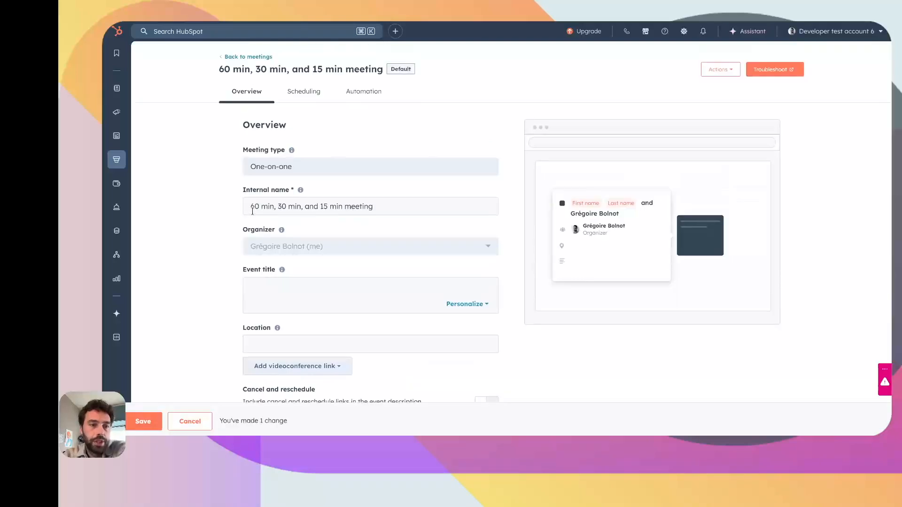
{"action": "left_click", "coordinate": [422, 208]}
{"action": "scroll", "coordinate": [422, 208], "scroll_direction": "down", "scroll_amount": 2}
{"action": "left_click", "coordinate": [316, 230]}
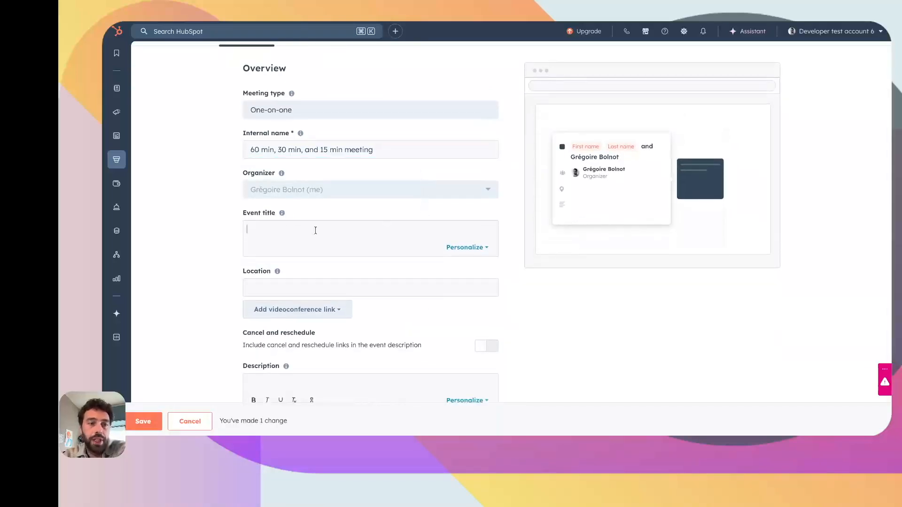
{"action": "scroll", "coordinate": [315, 230], "scroll_direction": "down", "scroll_amount": 1}
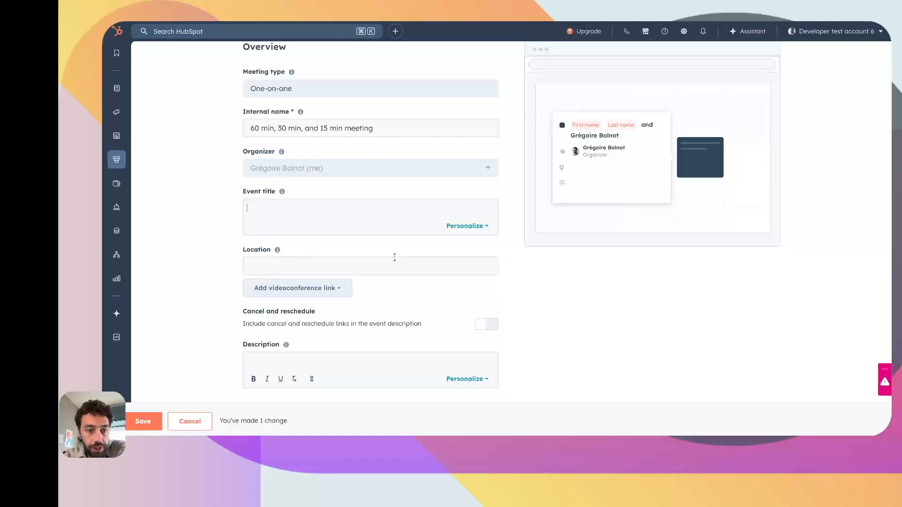
- Connect and authorize Google Meet, then set it as the meeting's videoconference link
{"action": "left_click", "coordinate": [324, 289]}
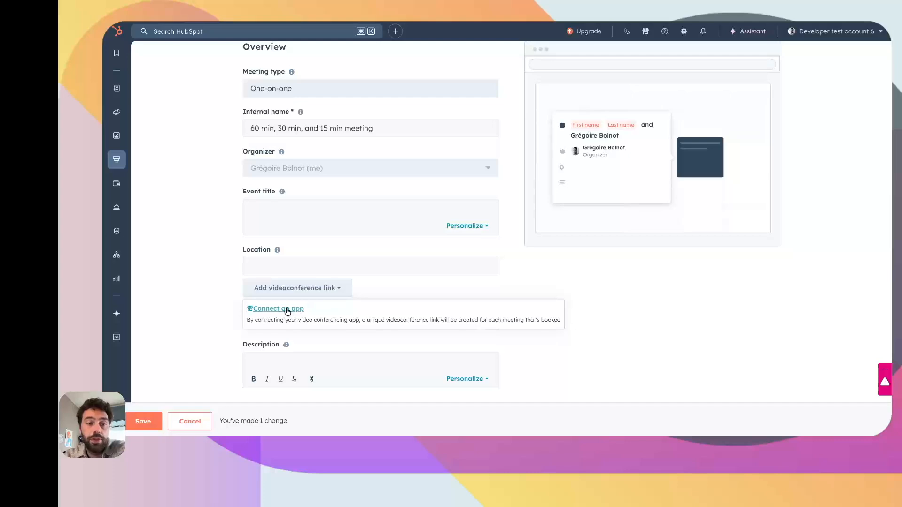
{"action": "left_click", "coordinate": [286, 309]}
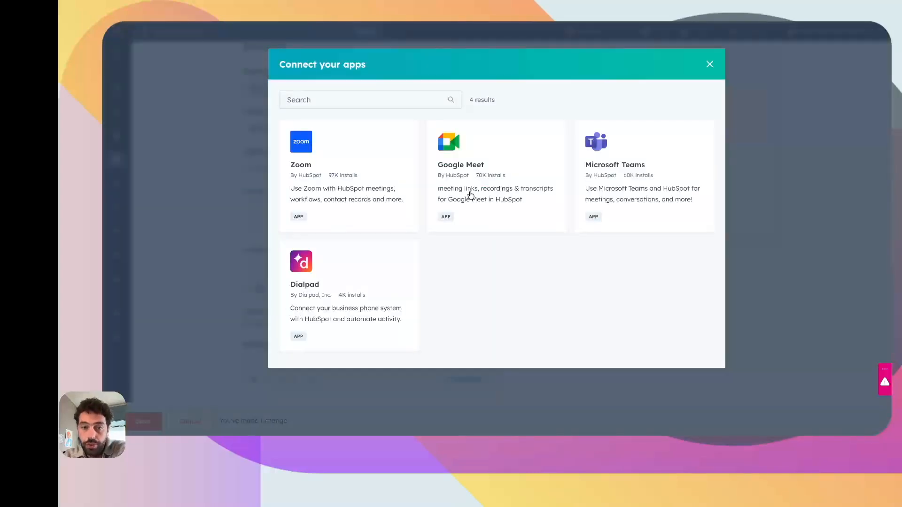
{"action": "left_click", "coordinate": [470, 196]}
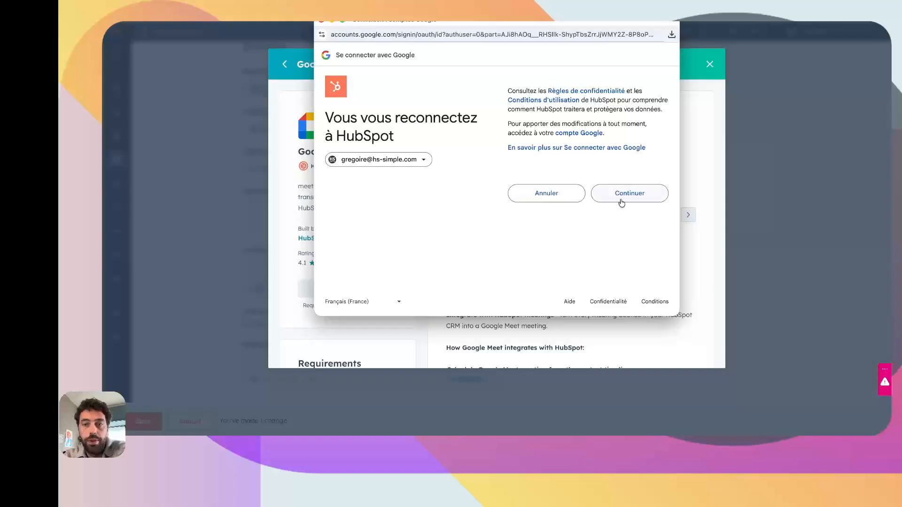
{"action": "left_click", "coordinate": [614, 198]}
{"action": "scroll", "coordinate": [616, 225], "scroll_direction": "down", "scroll_amount": 5}
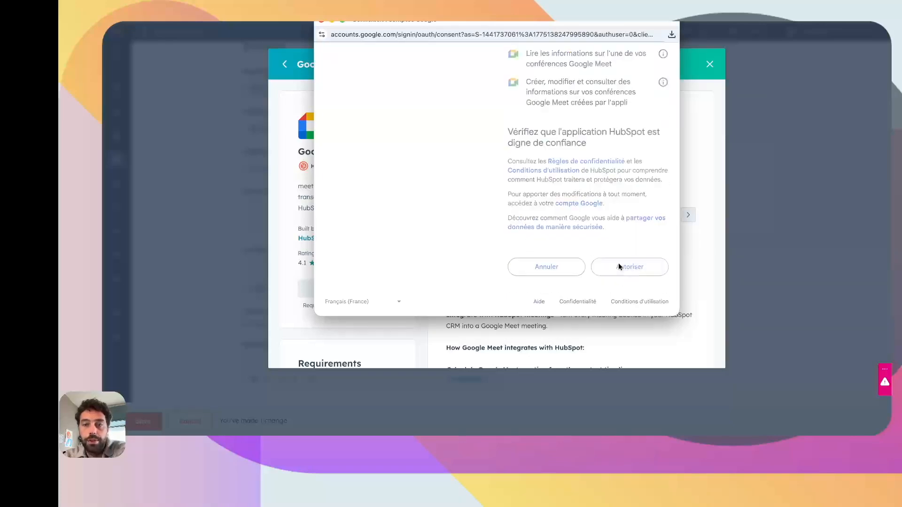
{"action": "left_click", "coordinate": [616, 263]}
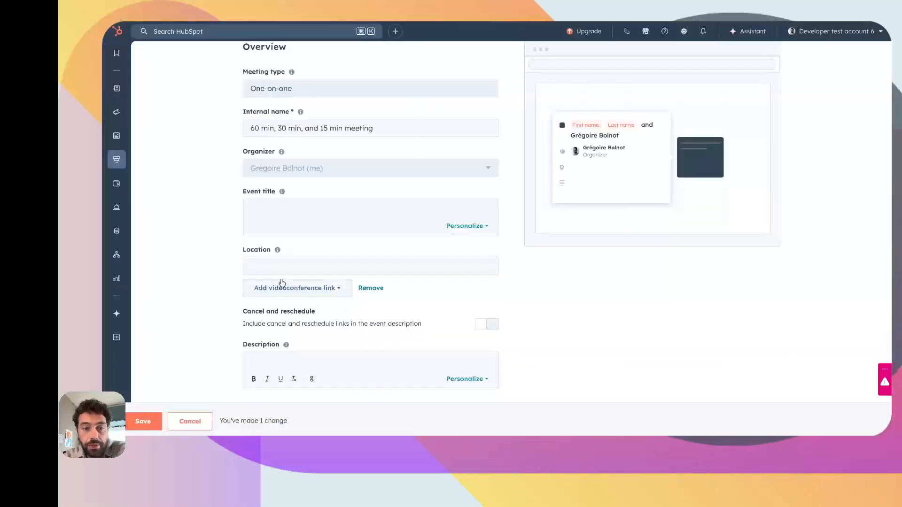
{"action": "left_click", "coordinate": [294, 286]}
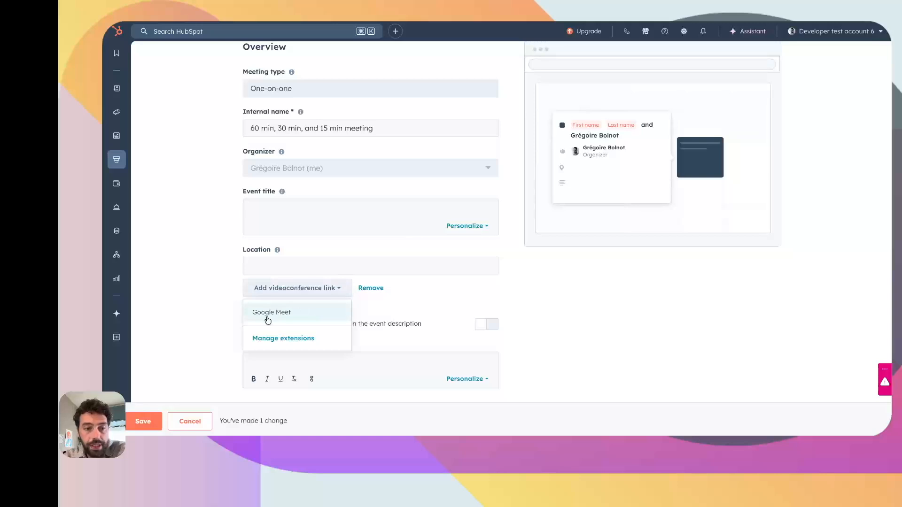
{"action": "left_click", "coordinate": [280, 312]}
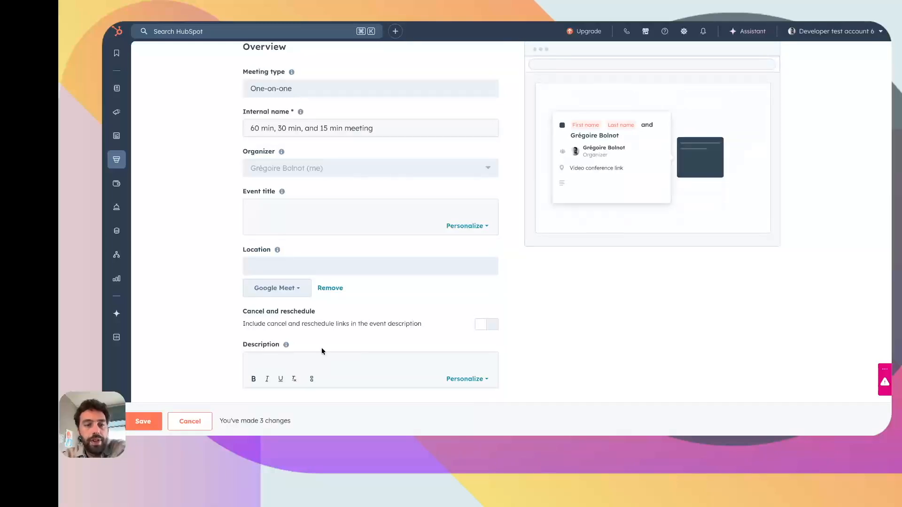
- Include cancel and reschedule links and enter a 'test' meeting description
{"action": "left_click", "coordinate": [488, 324]}
{"action": "scroll", "coordinate": [489, 328], "scroll_direction": "down", "scroll_amount": 1}
{"action": "left_click", "coordinate": [359, 312]}
{"action": "type", "text": "test"}
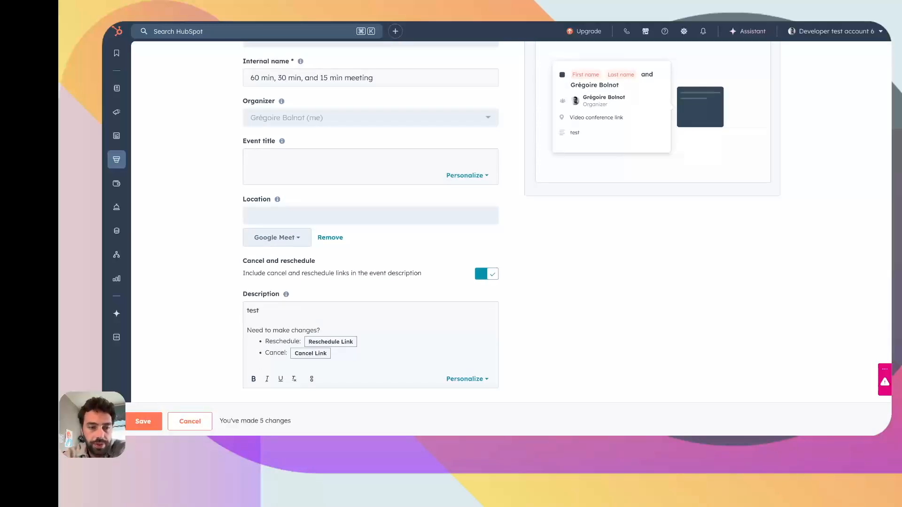
{"action": "scroll", "coordinate": [425, 257], "scroll_direction": "up", "scroll_amount": 3}
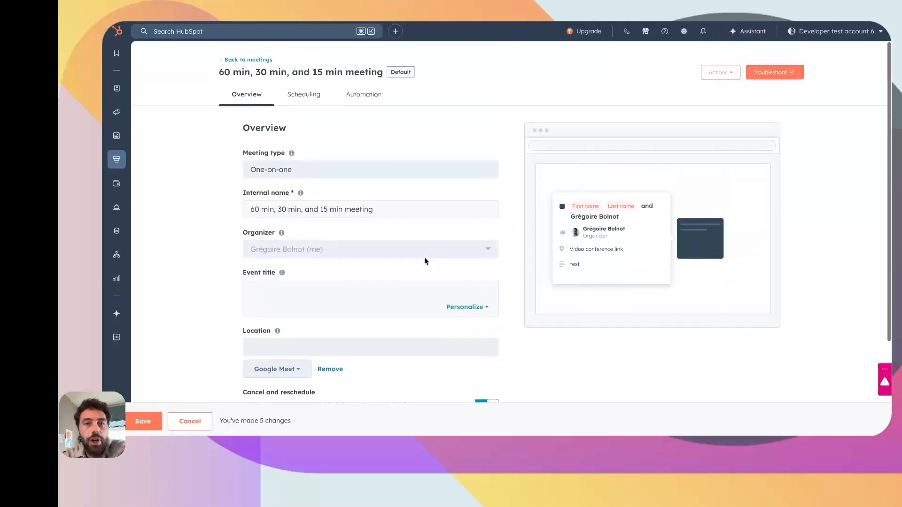
{"action": "left_click", "coordinate": [304, 94]}
- Add a Sat–Sun 9:00 AM–2:00 PM window alongside Mon–Fri 9:00 AM–5:00 PM
{"action": "scroll", "coordinate": [397, 289], "scroll_direction": "down", "scroll_amount": 1}
{"action": "scroll", "coordinate": [393, 287], "scroll_direction": "down", "scroll_amount": 3}
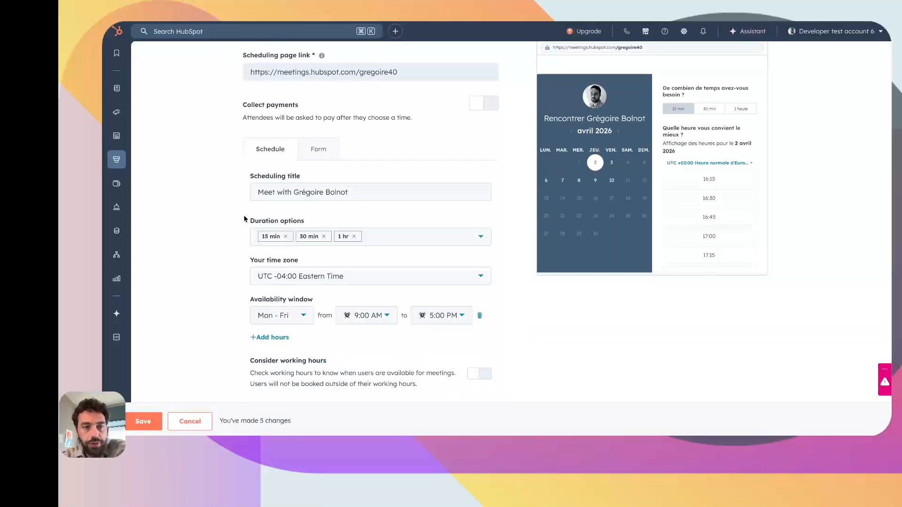
{"action": "left_click", "coordinate": [266, 338]}
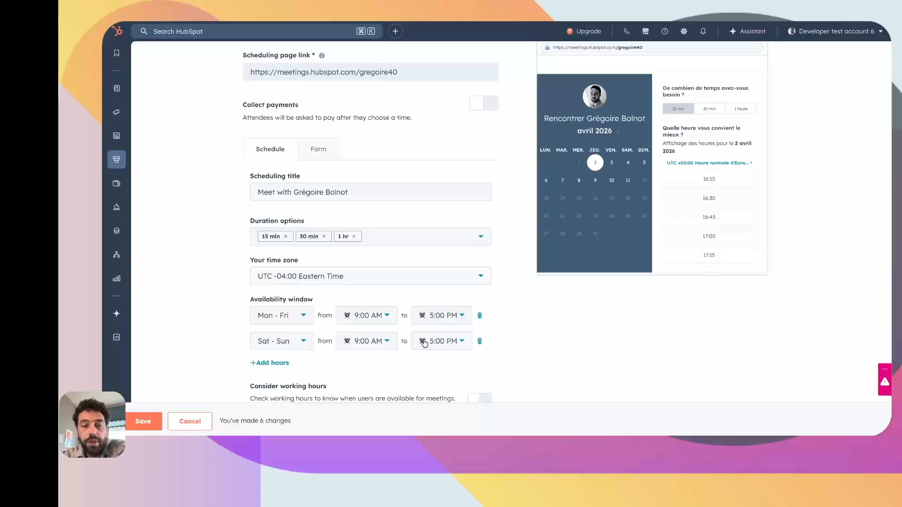
{"action": "left_click", "coordinate": [459, 344]}
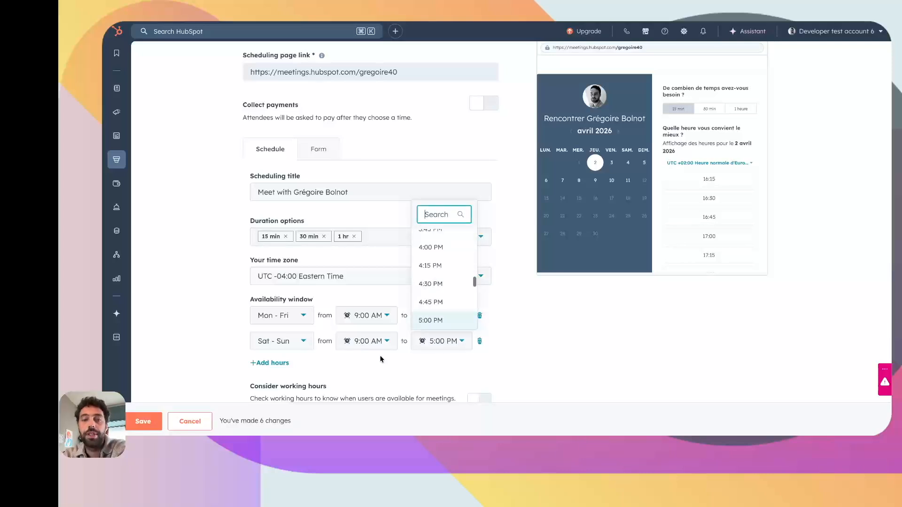
{"action": "scroll", "coordinate": [422, 272], "scroll_direction": "up", "scroll_amount": 5}
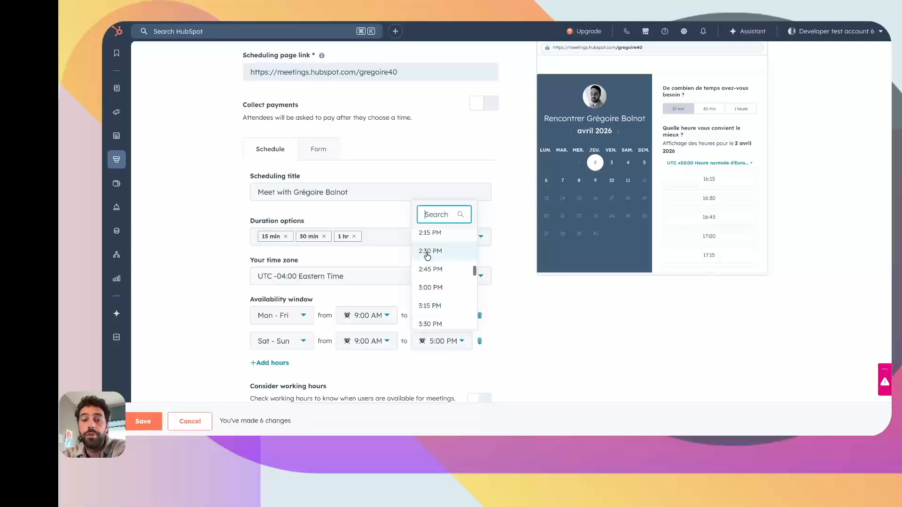
{"action": "left_click", "coordinate": [427, 259]}
{"action": "scroll", "coordinate": [316, 298], "scroll_direction": "down", "scroll_amount": 3}
{"action": "scroll", "coordinate": [316, 297], "scroll_direction": "up", "scroll_amount": 2}
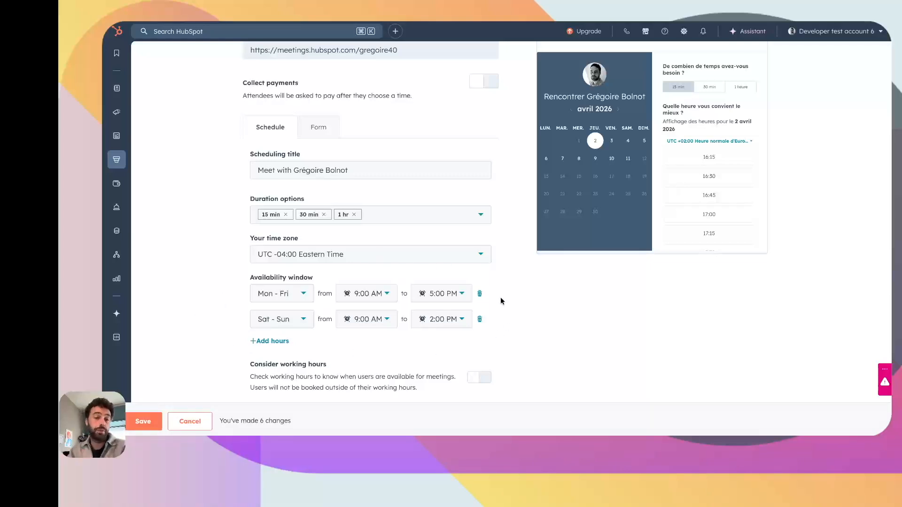
{"action": "scroll", "coordinate": [501, 297], "scroll_direction": "down", "scroll_amount": 2}
- Review the 2-week rolling window, 15-minute notice, buffer and start increments
{"action": "left_click", "coordinate": [270, 367]}
{"action": "scroll", "coordinate": [329, 281], "scroll_direction": "down", "scroll_amount": 3}
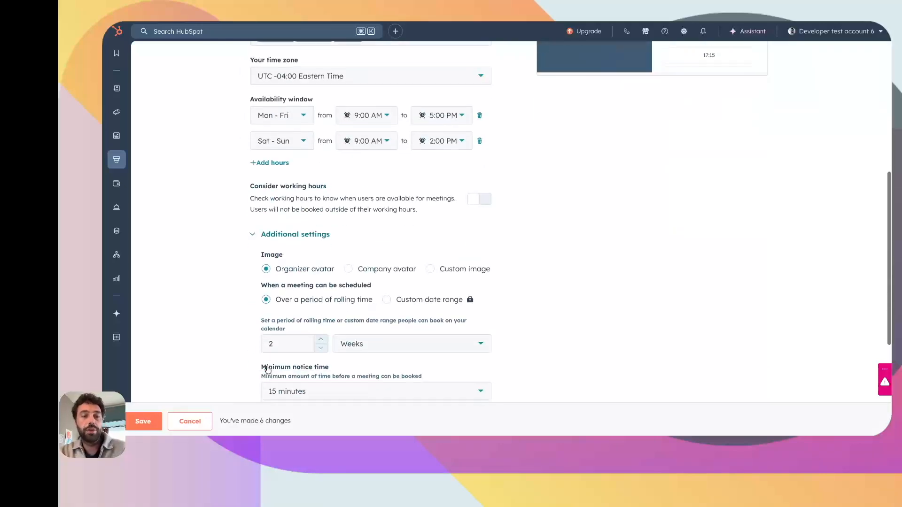
{"action": "scroll", "coordinate": [345, 206], "scroll_direction": "down", "scroll_amount": 3}
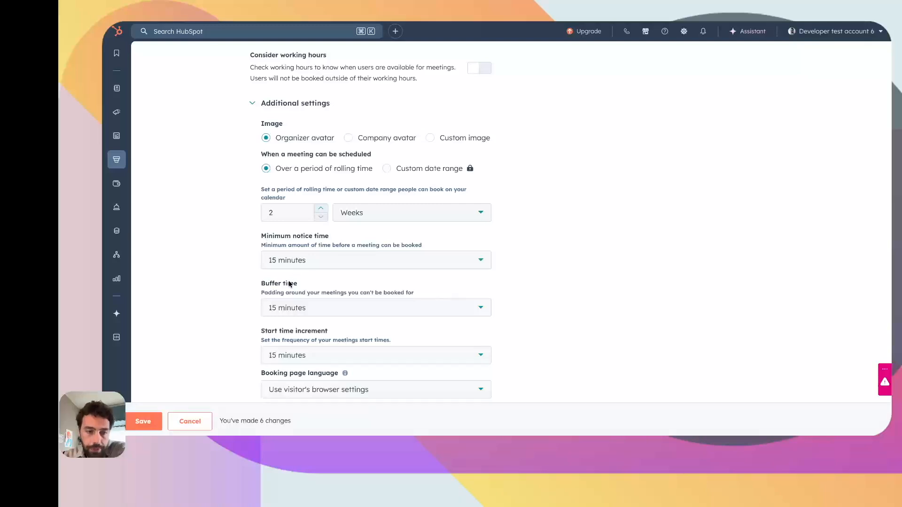
{"action": "scroll", "coordinate": [341, 335], "scroll_direction": "down", "scroll_amount": 2}
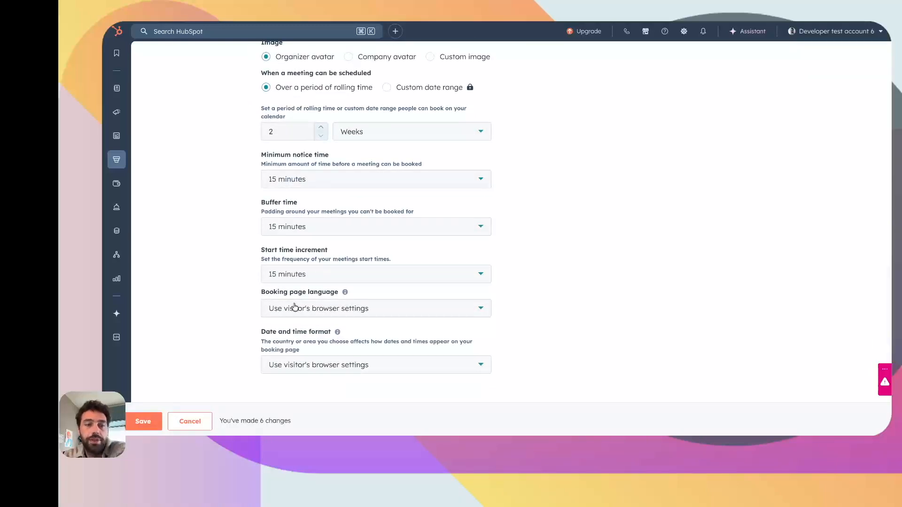
{"action": "scroll", "coordinate": [367, 280], "scroll_direction": "up", "scroll_amount": 2}
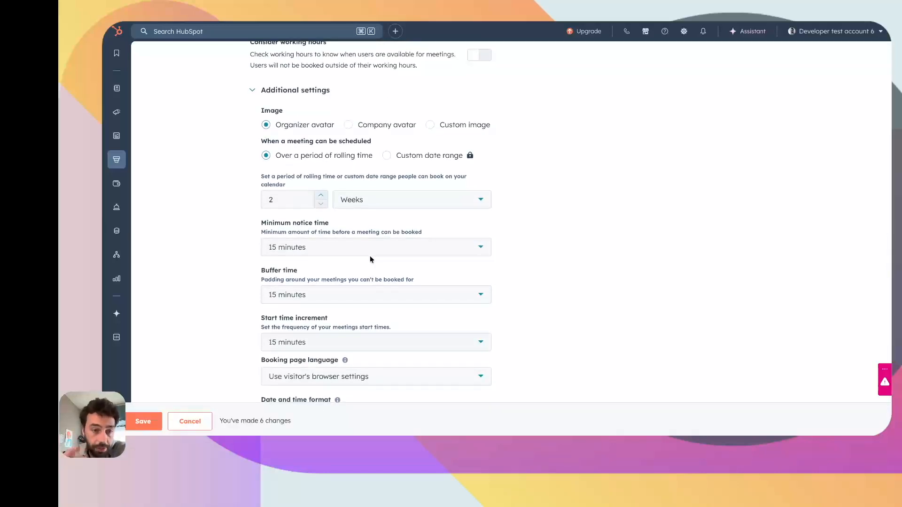
{"action": "scroll", "coordinate": [371, 259], "scroll_direction": "up", "scroll_amount": 1}
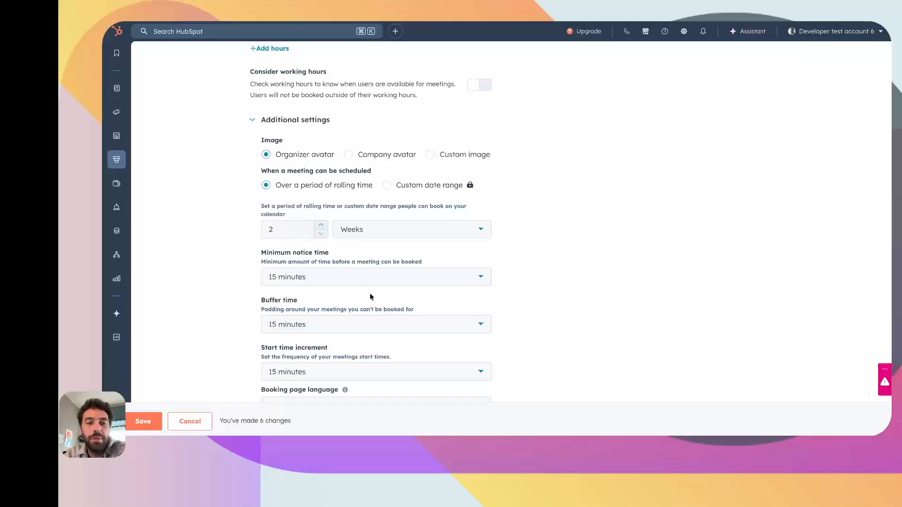
{"action": "scroll", "coordinate": [378, 286], "scroll_direction": "up", "scroll_amount": 10}
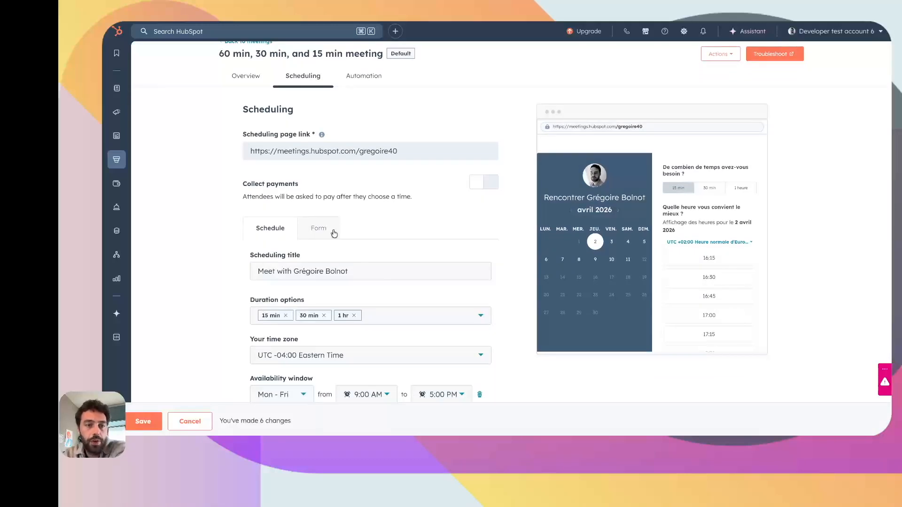
{"action": "scroll", "coordinate": [334, 233], "scroll_direction": "down", "scroll_amount": 1}
- Review the booking form questions and extra form options, then view the email automations
{"action": "left_click", "coordinate": [319, 192]}
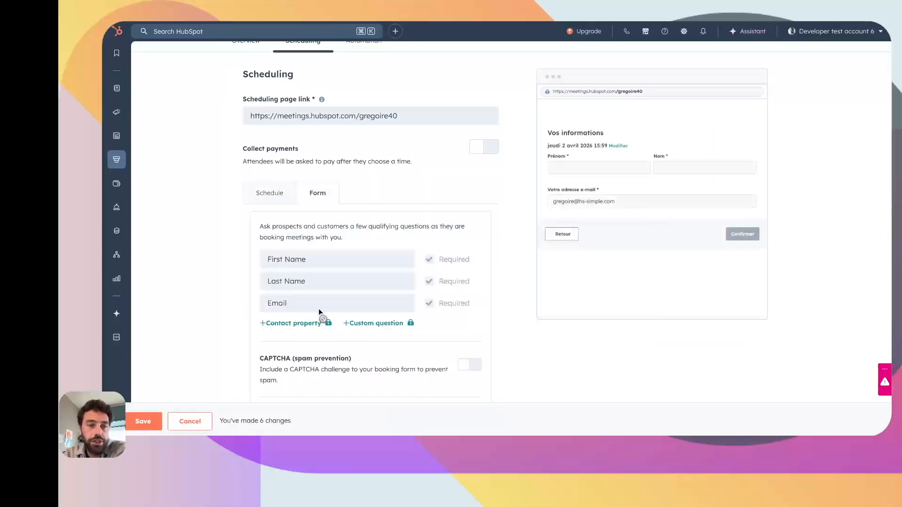
{"action": "scroll", "coordinate": [318, 255], "scroll_direction": "down", "scroll_amount": 2}
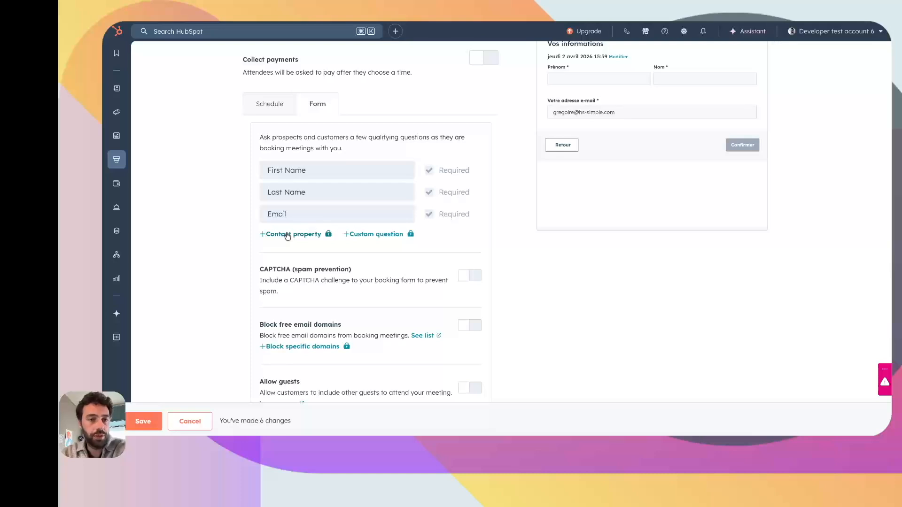
{"action": "scroll", "coordinate": [287, 236], "scroll_direction": "up", "scroll_amount": 3}
{"action": "scroll", "coordinate": [305, 212], "scroll_direction": "down", "scroll_amount": 5}
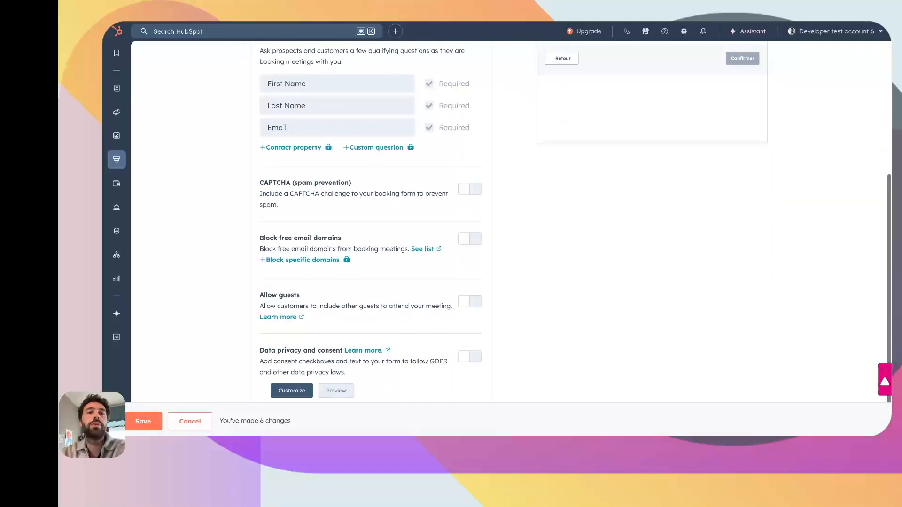
{"action": "scroll", "coordinate": [350, 148], "scroll_direction": "down", "scroll_amount": 2}
{"action": "left_click", "coordinate": [287, 361]}
{"action": "scroll", "coordinate": [286, 363], "scroll_direction": "down", "scroll_amount": 1}
{"action": "scroll", "coordinate": [319, 235], "scroll_direction": "up", "scroll_amount": 10}
{"action": "left_click", "coordinate": [359, 92]}
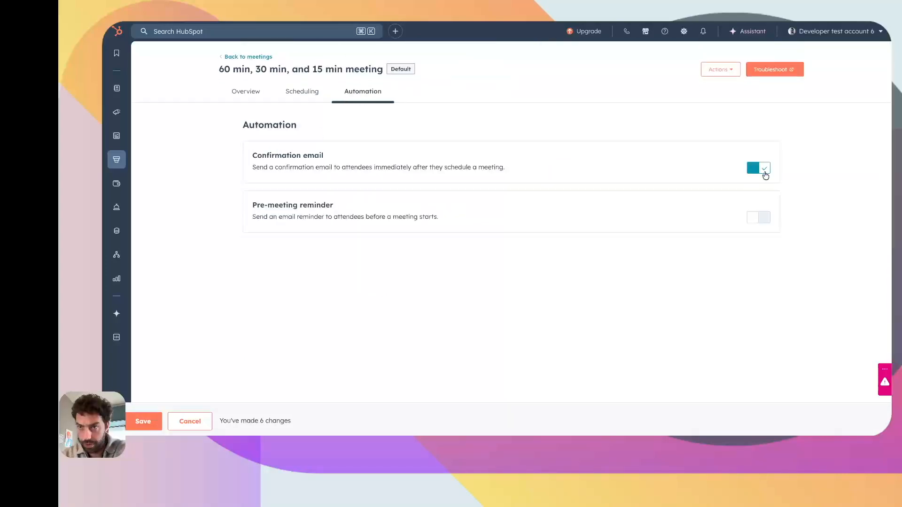
- Enable the pre-meeting reminder email 1 hour before and save the scheduling page
{"action": "left_click", "coordinate": [755, 218]}
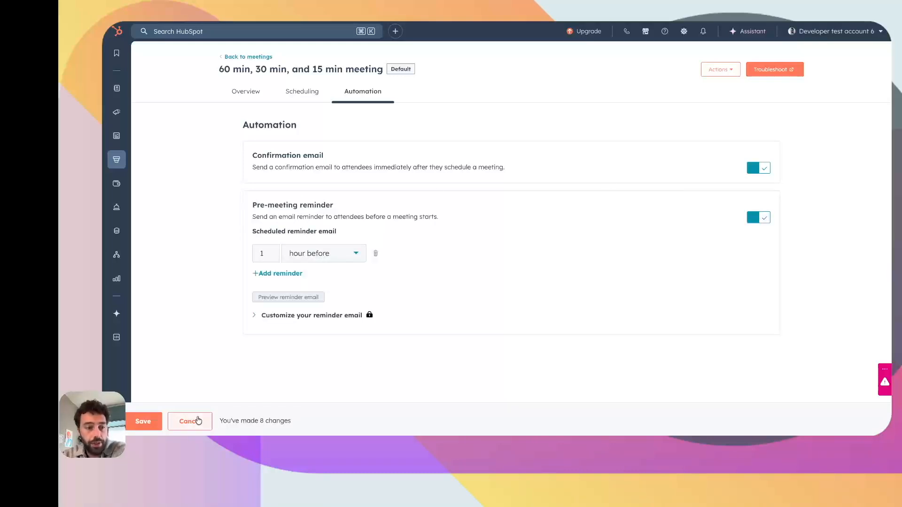
{"action": "left_click", "coordinate": [144, 421]}
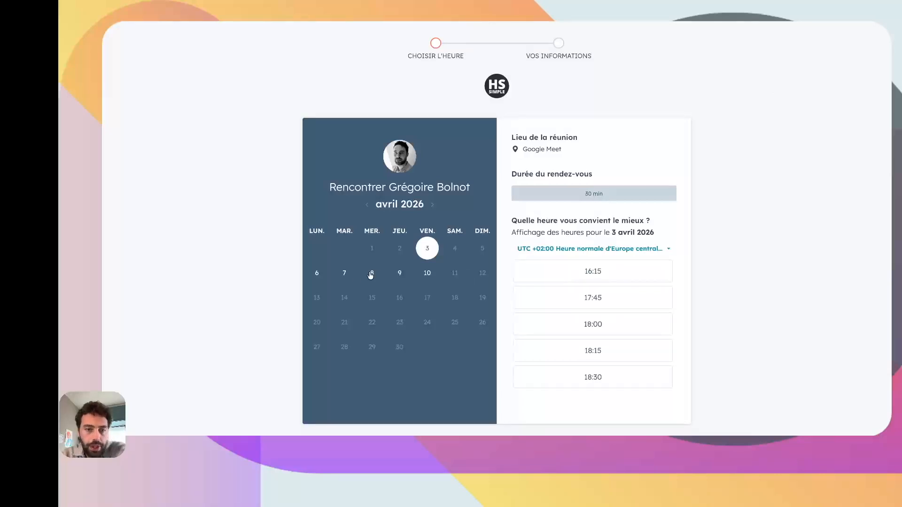
- Book Tuesday 7 April 2026 at 13:30 and confirm the prefilled details
{"action": "left_click", "coordinate": [343, 275]}
{"action": "scroll", "coordinate": [595, 324], "scroll_direction": "down", "scroll_amount": 10}
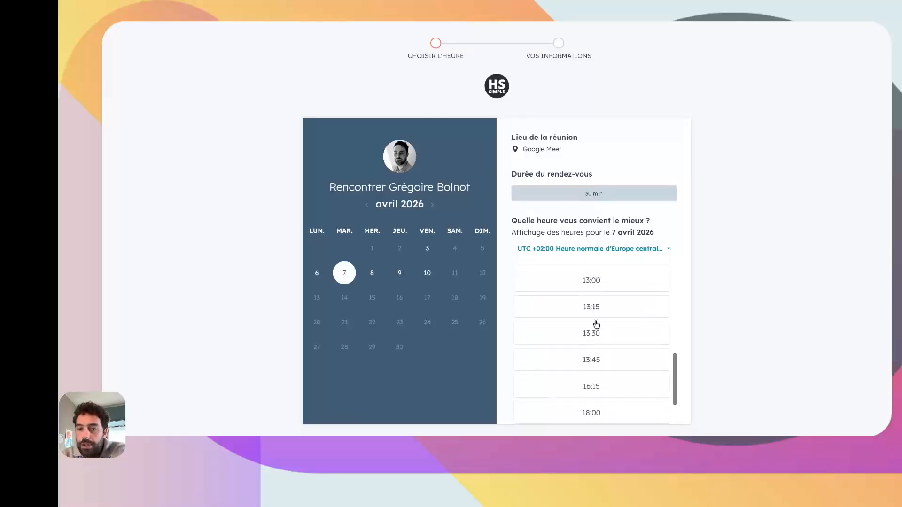
{"action": "left_click", "coordinate": [589, 279]}
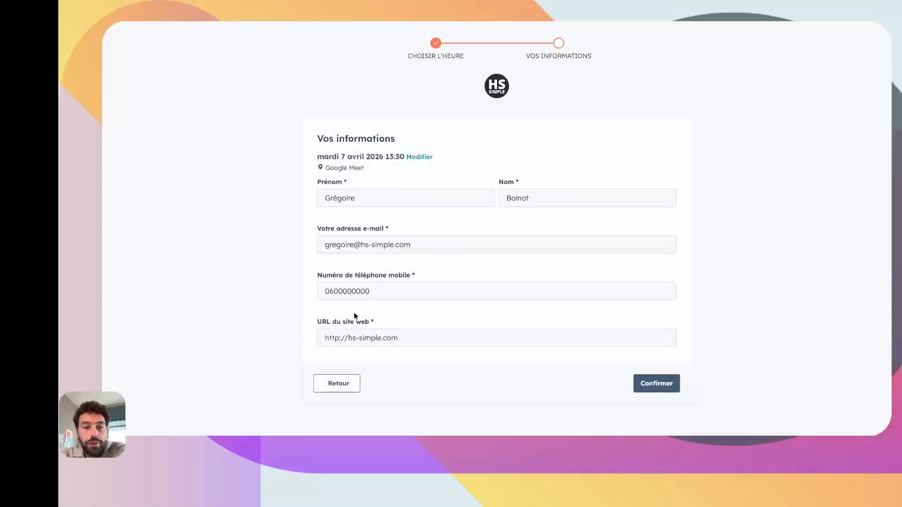
{"action": "left_click", "coordinate": [658, 384]}
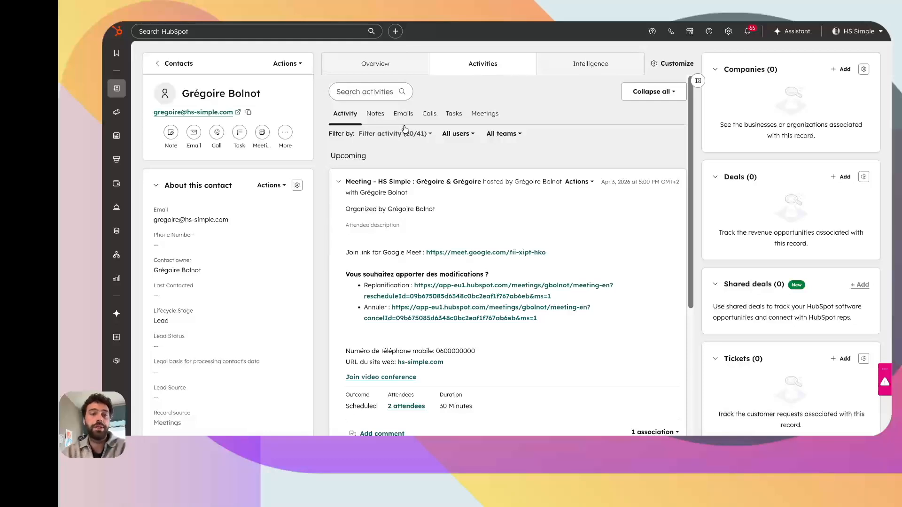
- Review the booked Google Meet meeting in the contact's Activities timeline
{"action": "mouse_move", "coordinate": [363, 188]}
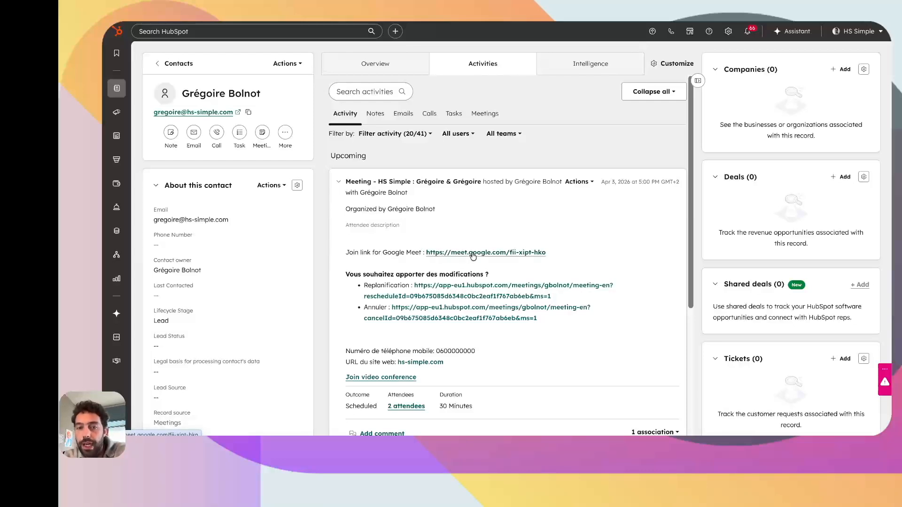
{"action": "scroll", "coordinate": [473, 256], "scroll_direction": "down", "scroll_amount": 1}
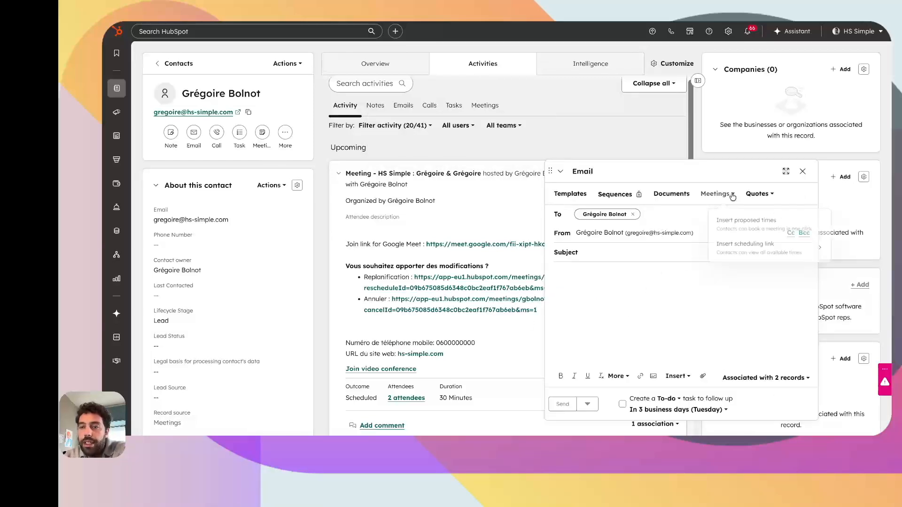
- Insert the Meeting EN link and Wed, Thu, Fri 4:30–5:00 PM proposed times into the email
{"action": "left_click", "coordinate": [729, 254]}
{"action": "left_click", "coordinate": [714, 272]}
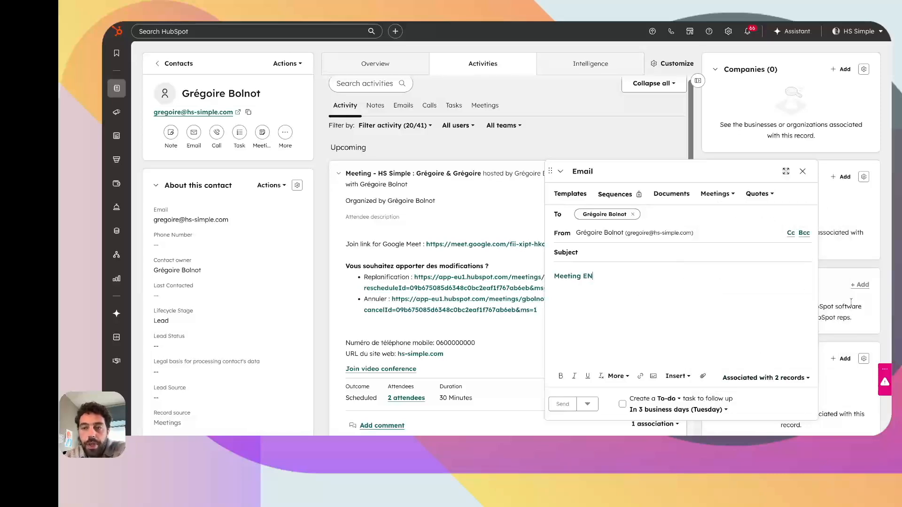
{"action": "left_click", "coordinate": [721, 199]}
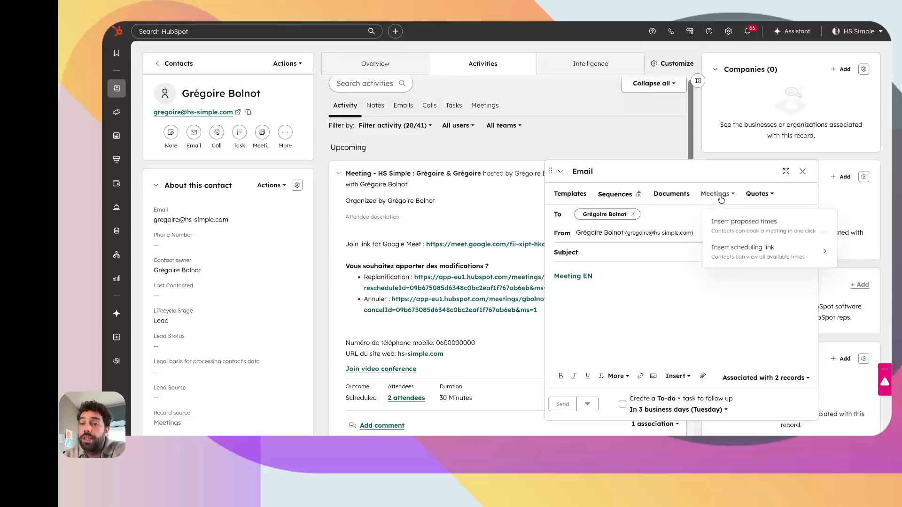
{"action": "left_click", "coordinate": [723, 226]}
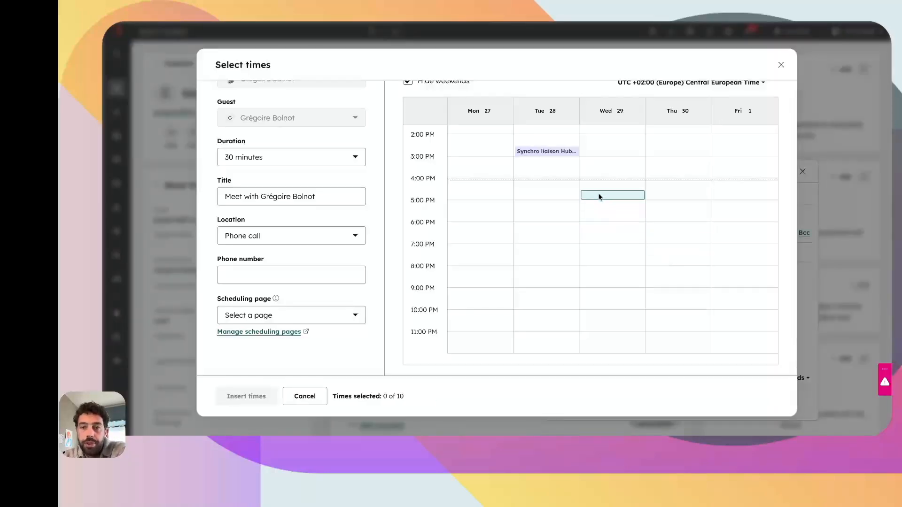
{"action": "left_click", "coordinate": [599, 193]}
{"action": "left_click", "coordinate": [733, 194]}
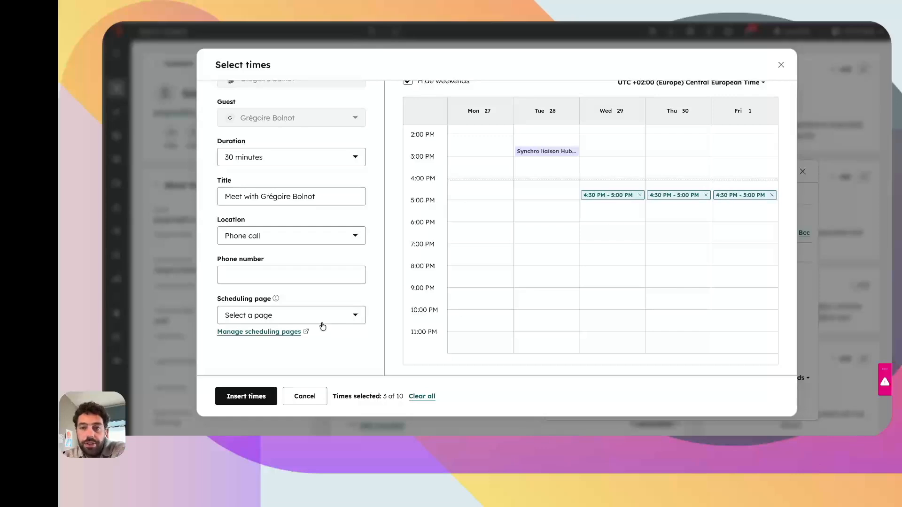
{"action": "left_click", "coordinate": [246, 396]}
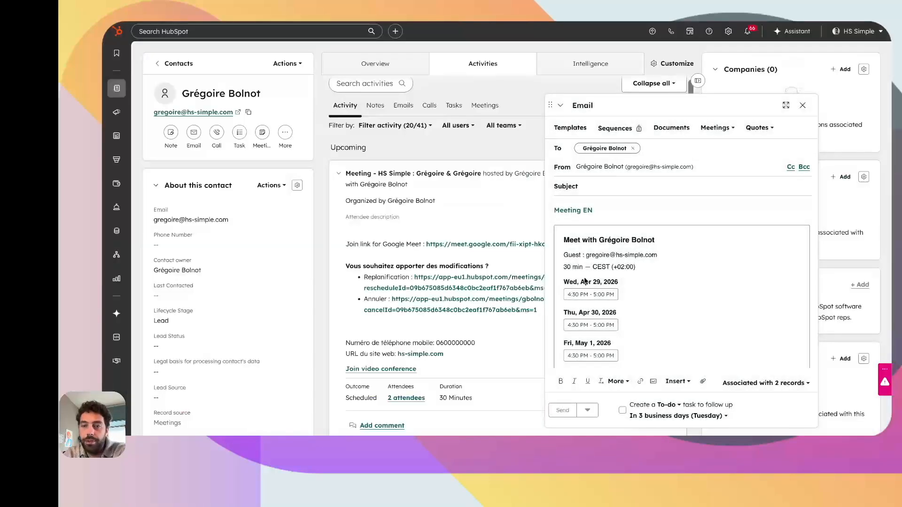
{"action": "scroll", "coordinate": [577, 288], "scroll_direction": "down", "scroll_amount": 1}
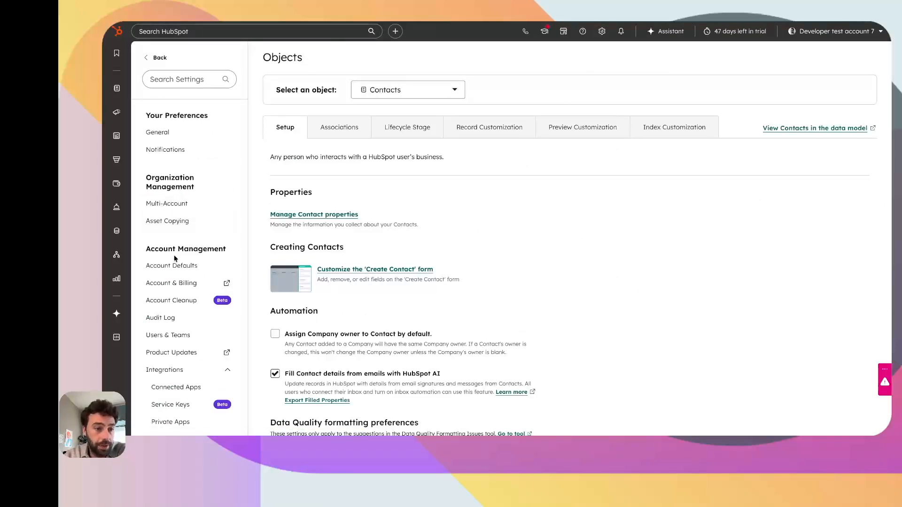
- Open the Google Meet connected app's In-meeting app details and begin installing the Meet add-on
{"action": "scroll", "coordinate": [174, 258], "scroll_direction": "down", "scroll_amount": 1}
{"action": "left_click", "coordinate": [195, 351]}
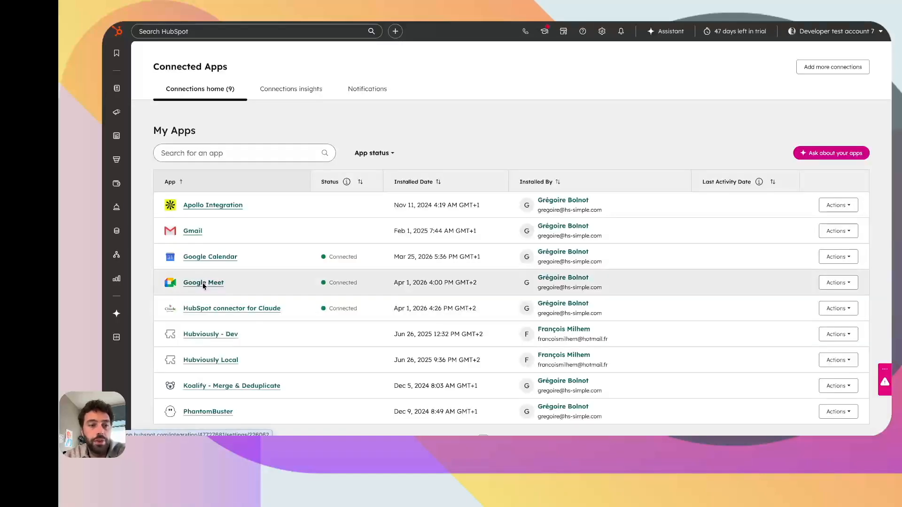
{"action": "left_click", "coordinate": [202, 283]}
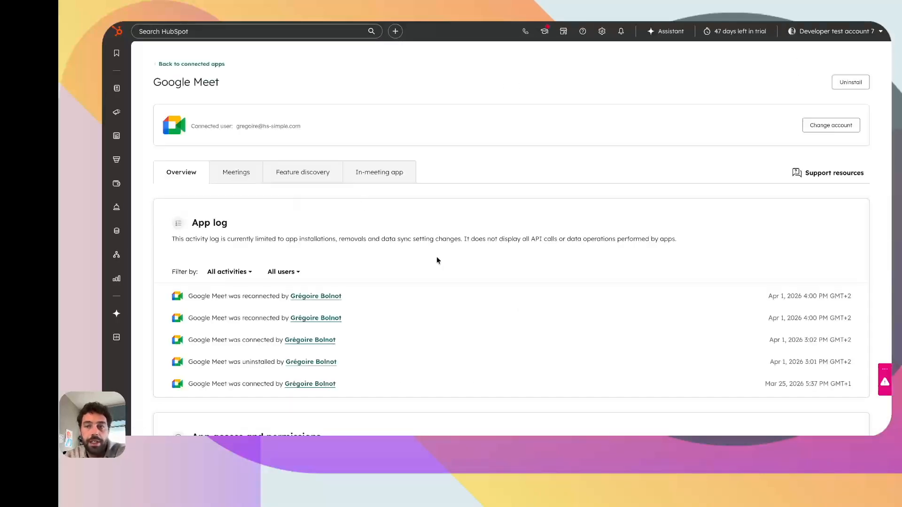
{"action": "left_click", "coordinate": [190, 65]}
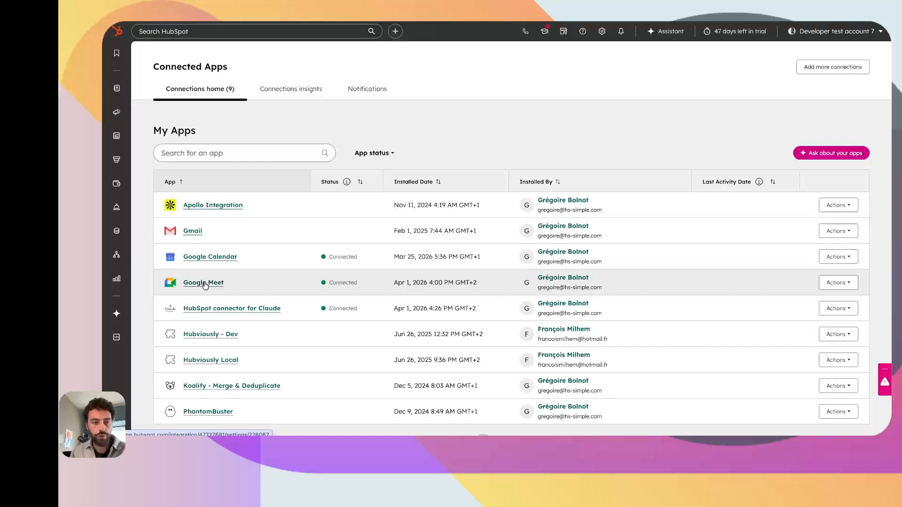
{"action": "left_click", "coordinate": [205, 283]}
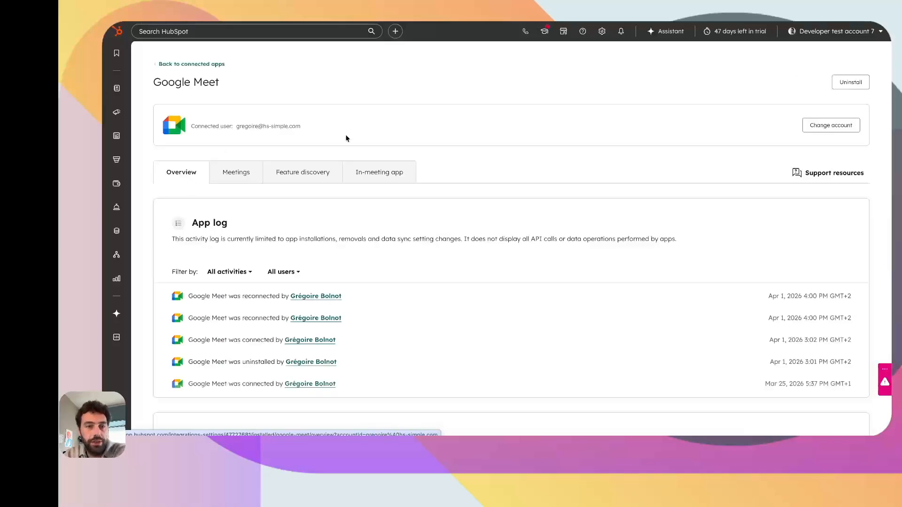
{"action": "left_click", "coordinate": [363, 177]}
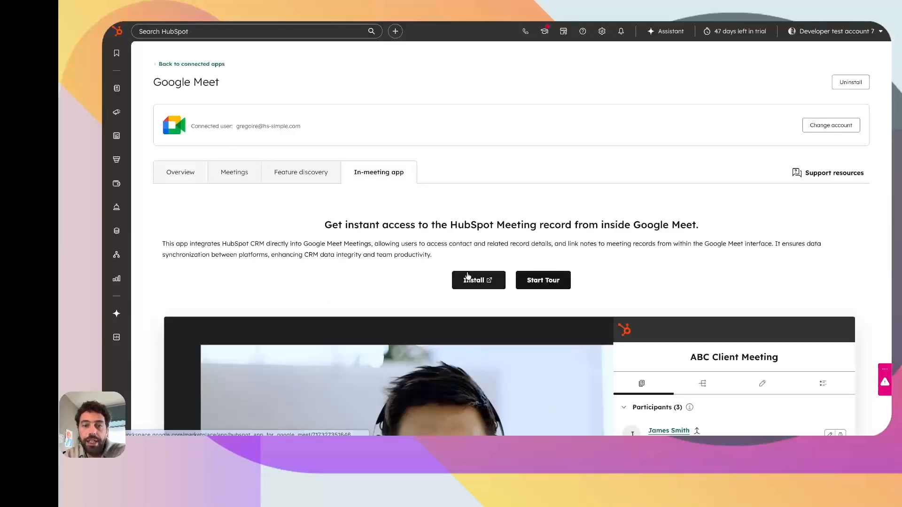
{"action": "left_click", "coordinate": [492, 281]}
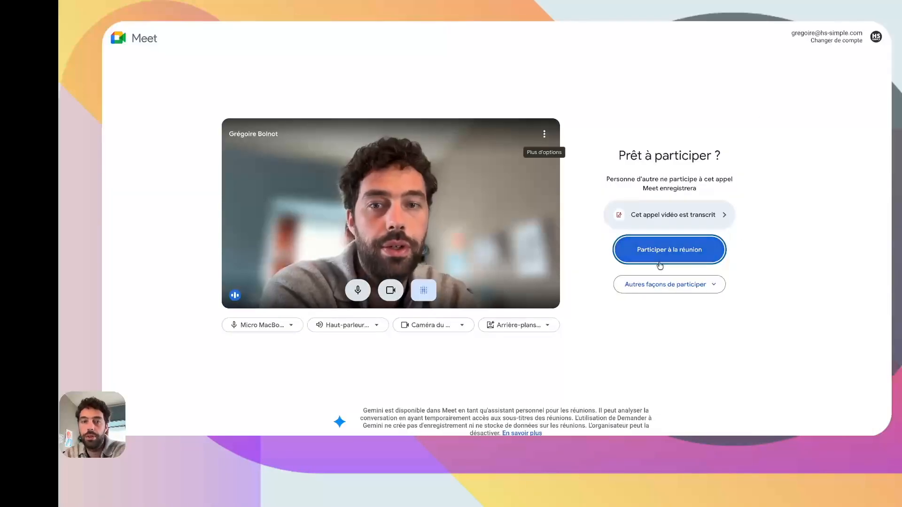
- Join the Google Meet call and launch the HubSpot add-on inside the meeting
{"action": "left_click", "coordinate": [660, 265]}
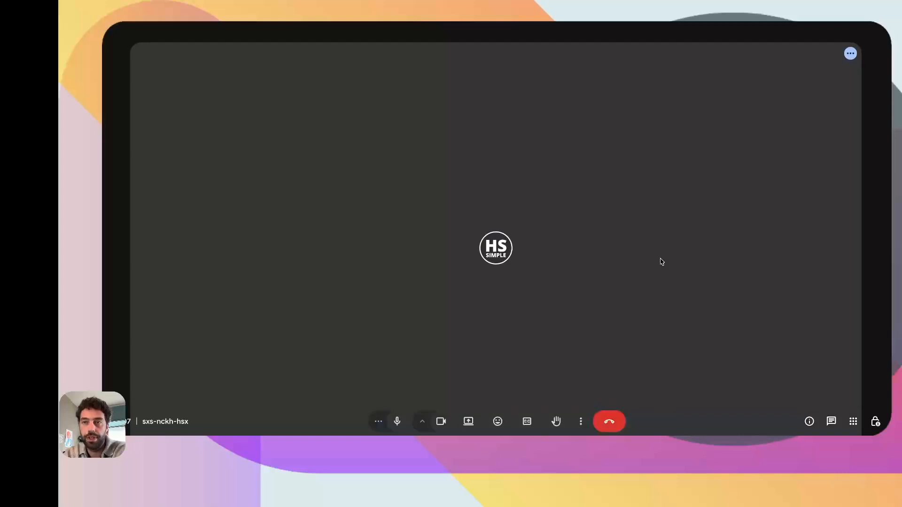
{"action": "left_click", "coordinate": [805, 100]}
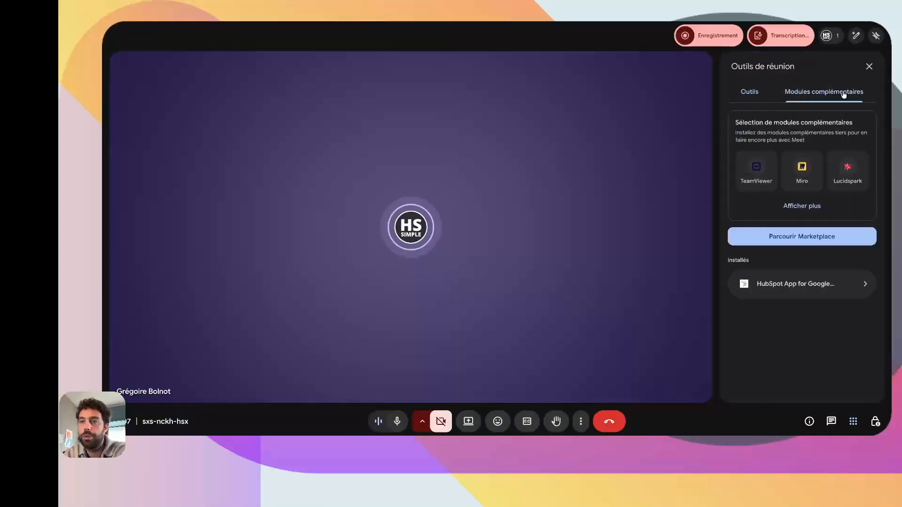
{"action": "left_click", "coordinate": [790, 285]}
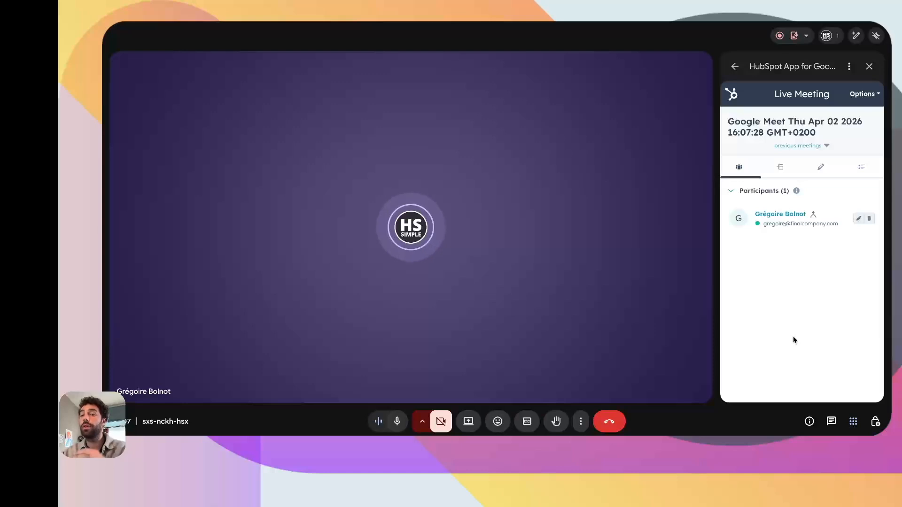
- Look at the records tied to the live meeting, expanding and collapsing its contacts list
{"action": "left_click", "coordinate": [780, 170]}
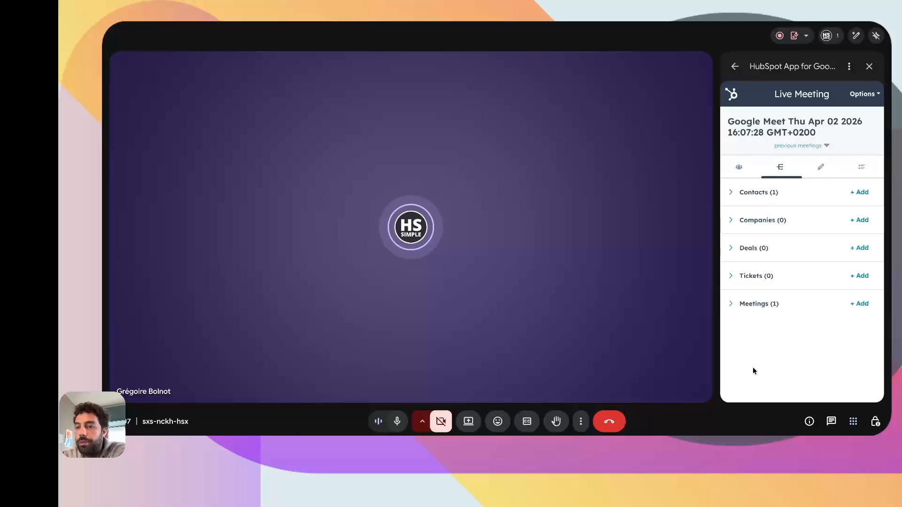
{"action": "left_click", "coordinate": [755, 305]}
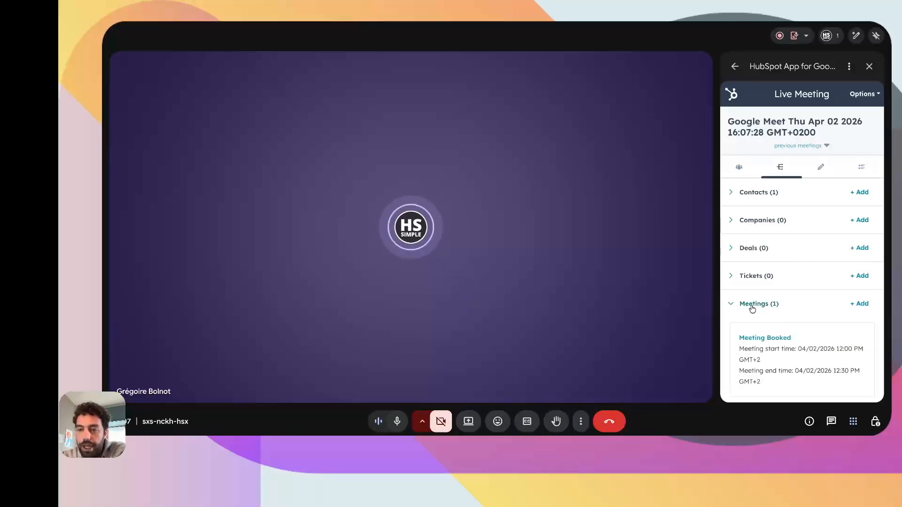
{"action": "left_click", "coordinate": [768, 195]}
{"action": "left_click", "coordinate": [767, 194]}
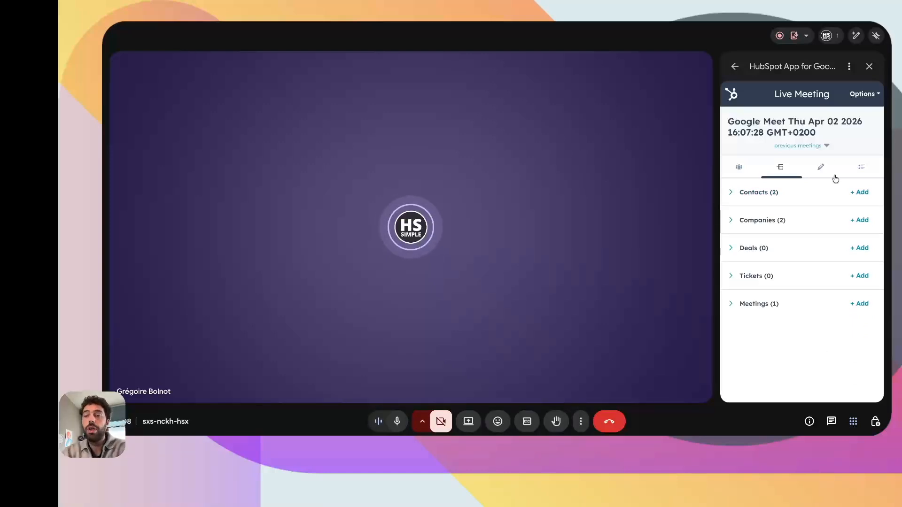
- Post the comment 'test' on the meeting, then open the Playbooks contact dropdown
{"action": "left_click", "coordinate": [821, 167]}
{"action": "left_click", "coordinate": [756, 347]}
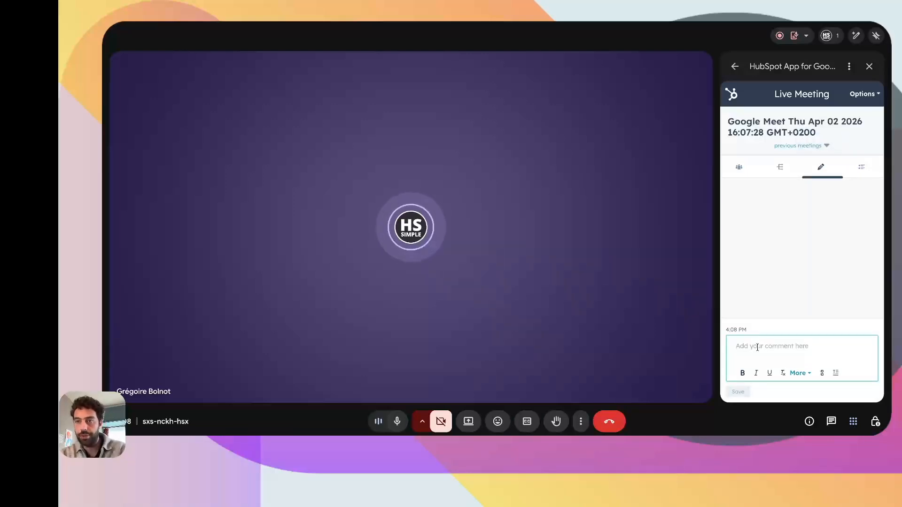
{"action": "type", "text": "test"}
{"action": "key", "text": "Return"}
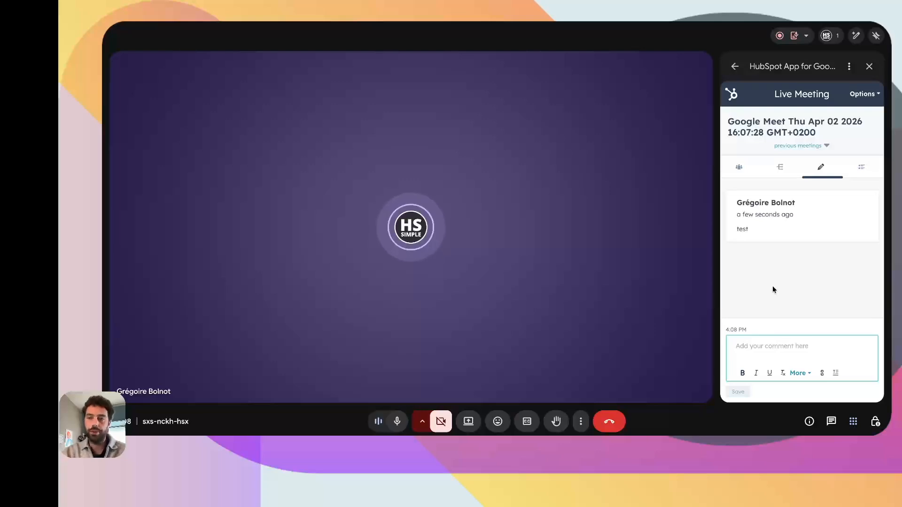
{"action": "left_click", "coordinate": [859, 169]}
{"action": "left_click", "coordinate": [828, 207]}
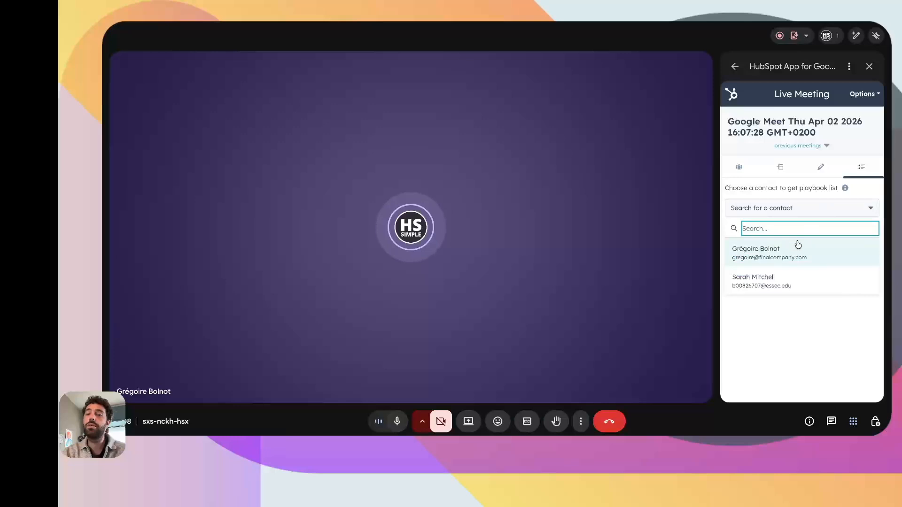
- Load the Qualification Call Script playbook for the chosen contact and scroll through its BANT questions
{"action": "left_click", "coordinate": [796, 249]}
{"action": "left_click", "coordinate": [773, 261]}
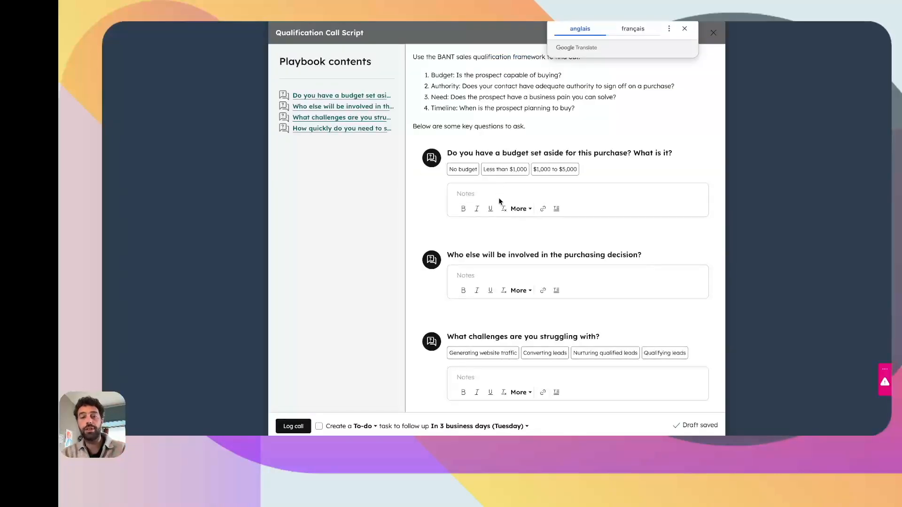
{"action": "left_click", "coordinate": [485, 195]}
{"action": "scroll", "coordinate": [469, 249], "scroll_direction": "down", "scroll_amount": 3}
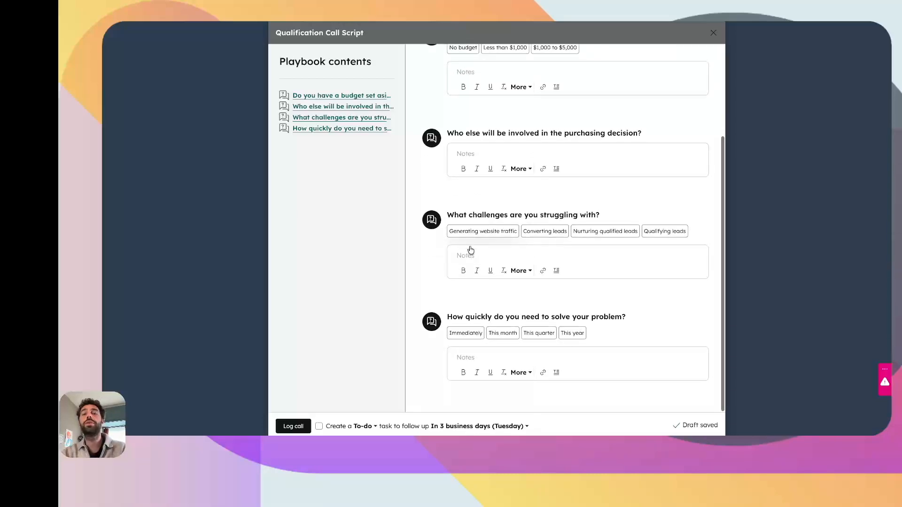
{"action": "scroll", "coordinate": [469, 245], "scroll_direction": "up", "scroll_amount": 3}
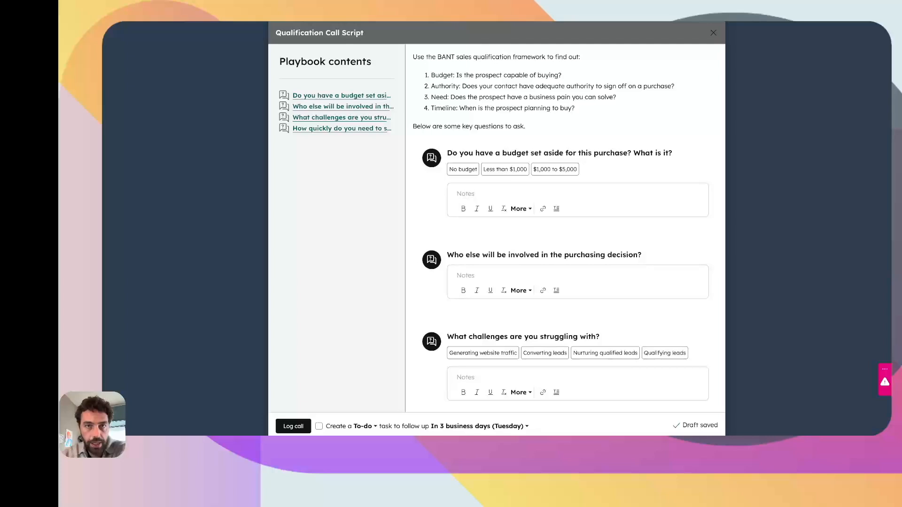
{"action": "key", "text": "super+w"}
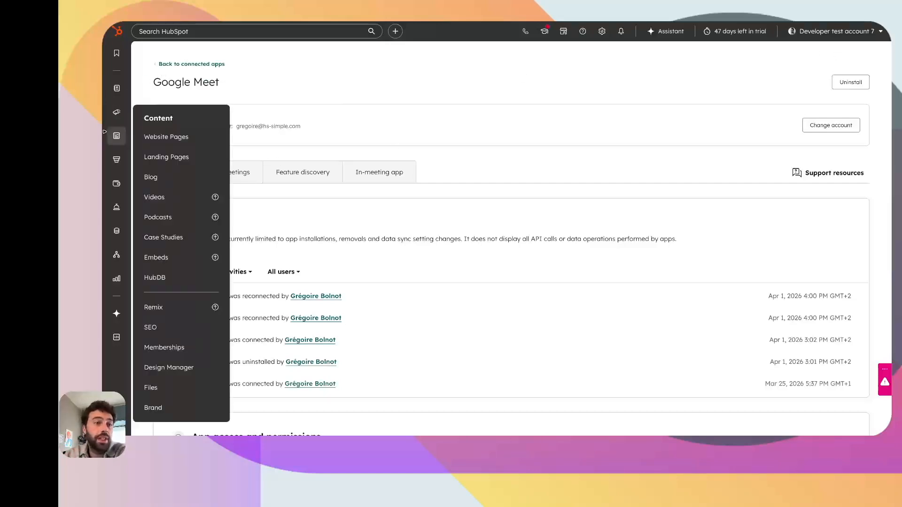
- Go to the Google Meet integration's Meetings settings under Settings > Connected Apps
{"action": "left_click", "coordinate": [602, 31]}
{"action": "scroll", "coordinate": [164, 246], "scroll_direction": "down", "scroll_amount": 2}
{"action": "scroll", "coordinate": [164, 245], "scroll_direction": "down", "scroll_amount": 1}
{"action": "left_click", "coordinate": [165, 280]}
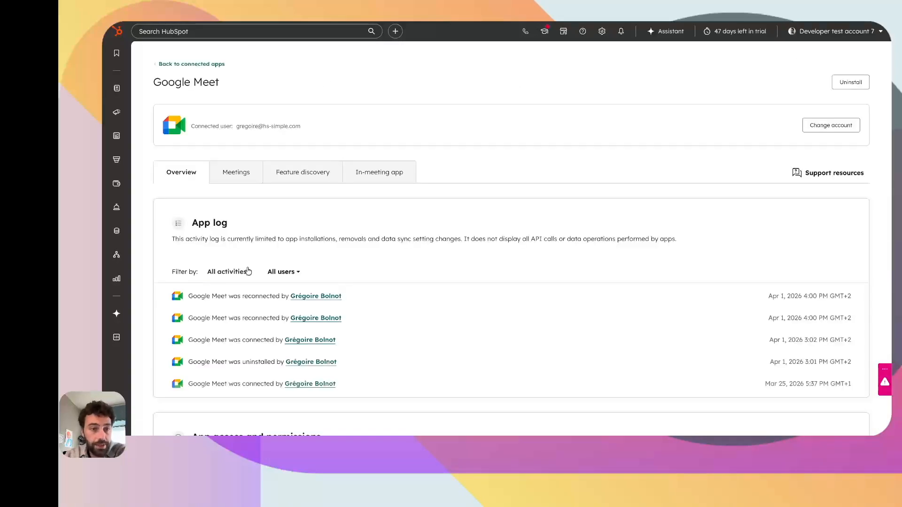
{"action": "left_click", "coordinate": [228, 180]}
- Check the recording and transcript sync options in both My settings and Global settings
{"action": "scroll", "coordinate": [228, 182], "scroll_direction": "down", "scroll_amount": 3}
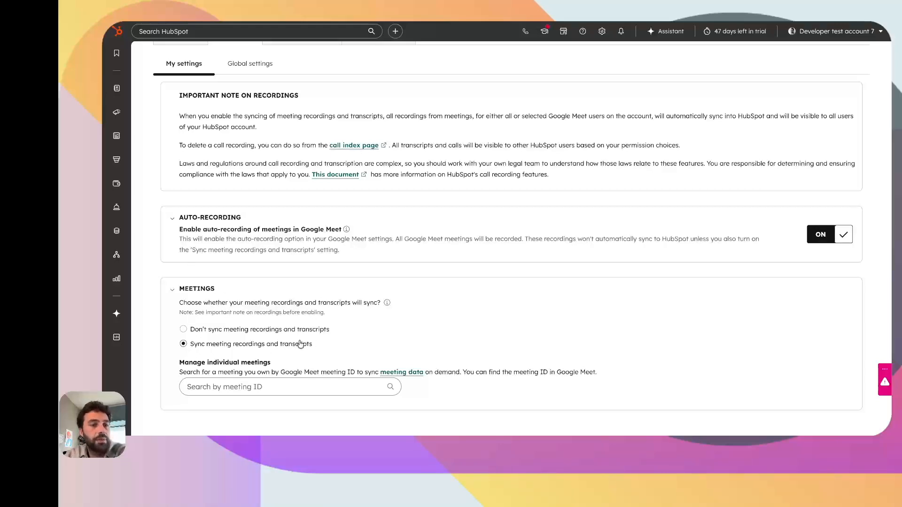
{"action": "scroll", "coordinate": [282, 345], "scroll_direction": "up", "scroll_amount": 2}
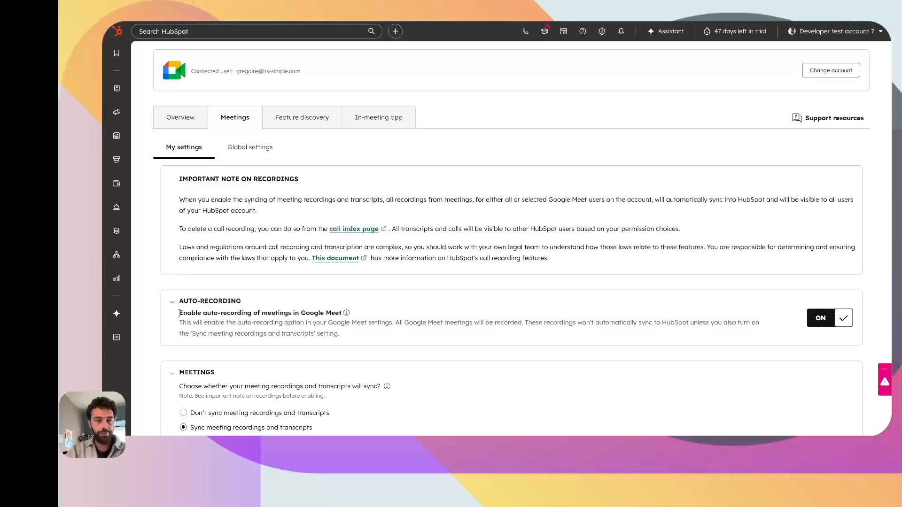
{"action": "scroll", "coordinate": [437, 272], "scroll_direction": "down", "scroll_amount": 2}
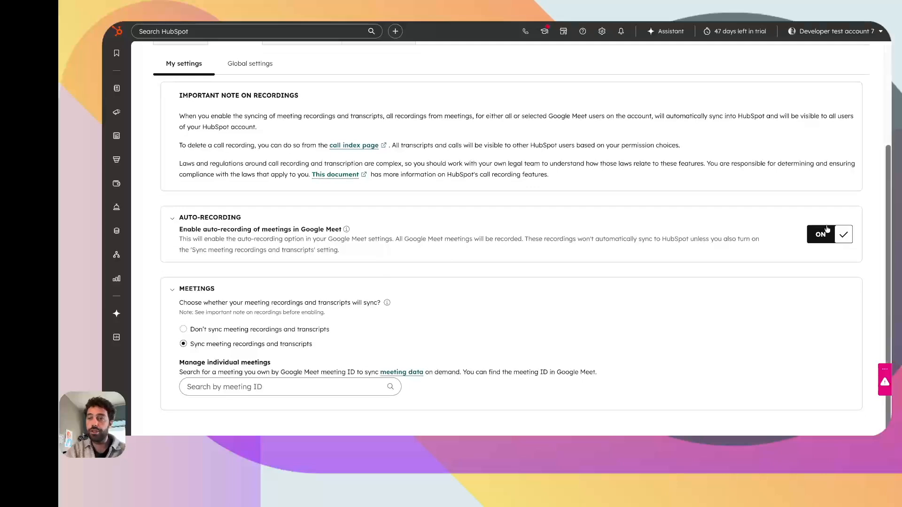
{"action": "scroll", "coordinate": [674, 242], "scroll_direction": "up", "scroll_amount": 2}
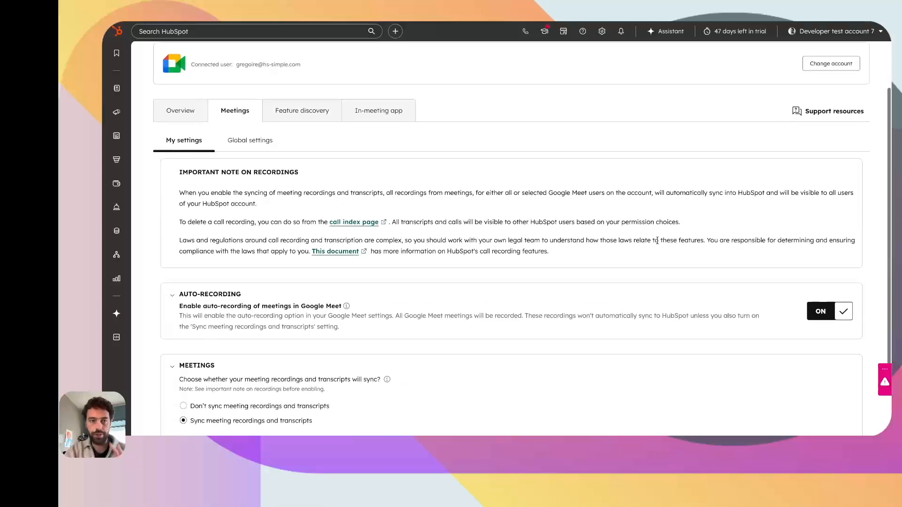
{"action": "left_click", "coordinate": [248, 140]}
{"action": "scroll", "coordinate": [552, 199], "scroll_direction": "down", "scroll_amount": 4}
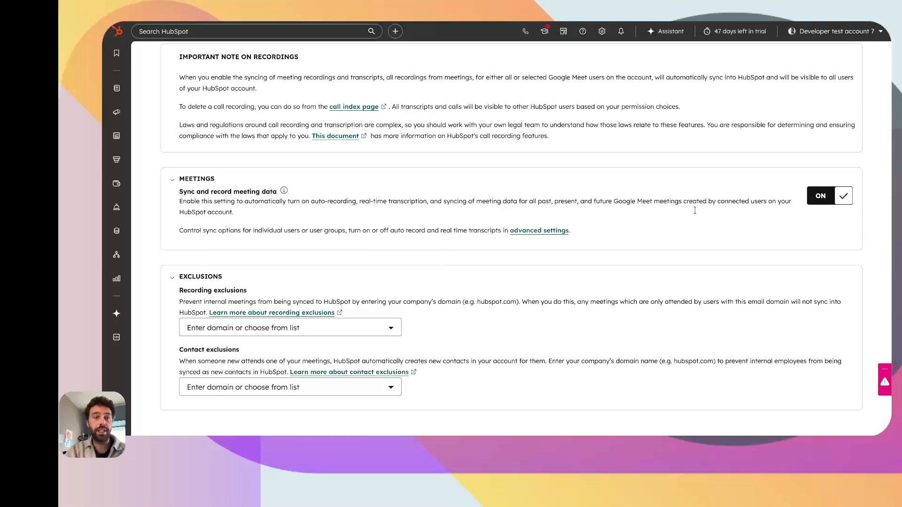
{"action": "scroll", "coordinate": [830, 202], "scroll_direction": "up", "scroll_amount": 4}
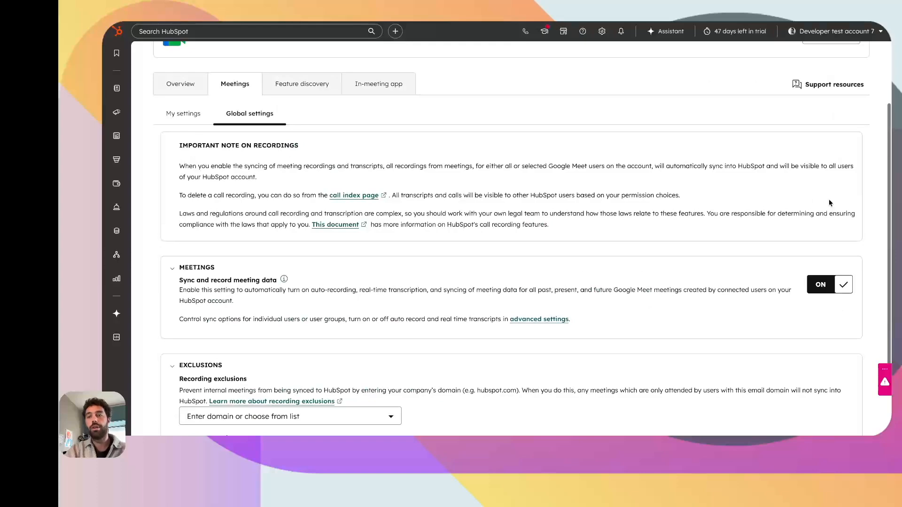
{"action": "left_click", "coordinate": [184, 205]}
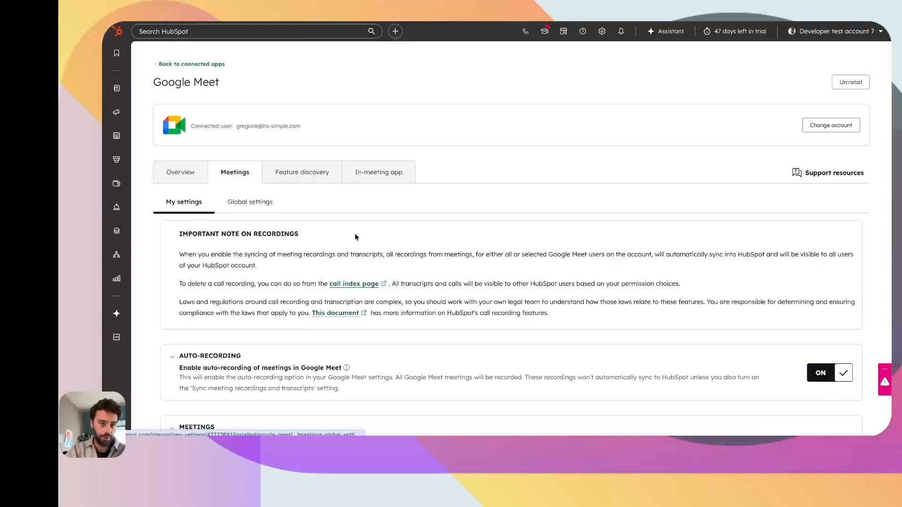
{"action": "scroll", "coordinate": [354, 233], "scroll_direction": "down", "scroll_amount": 3}
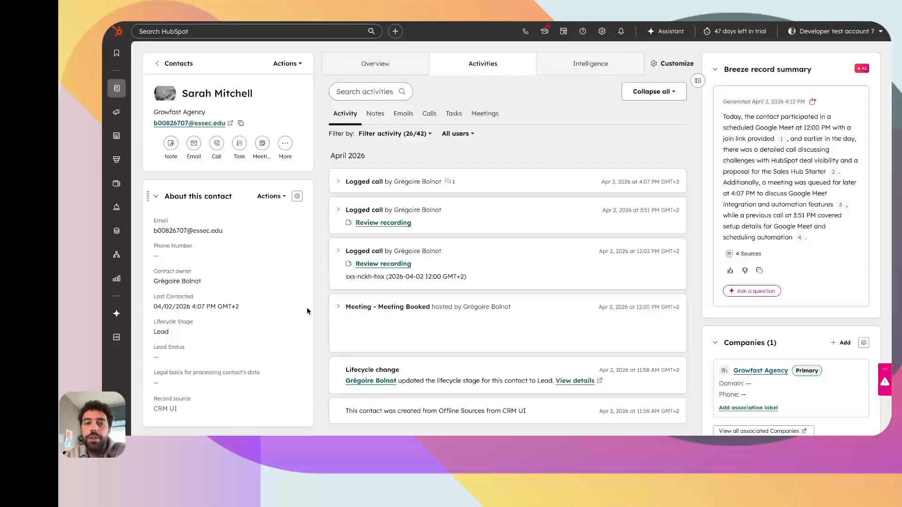
- Review the 12:02 PM call recording, including its full-page view, then close the review panel
{"action": "mouse_move", "coordinate": [417, 254]}
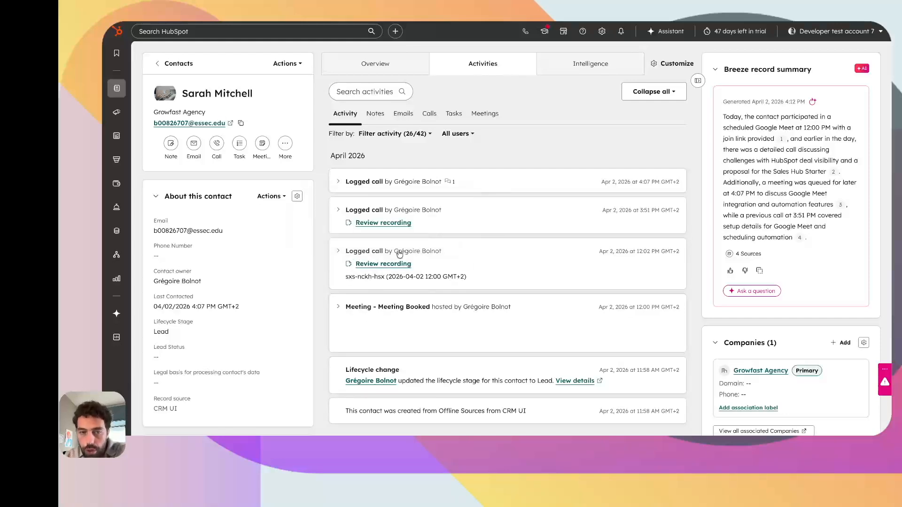
{"action": "left_click", "coordinate": [363, 265]}
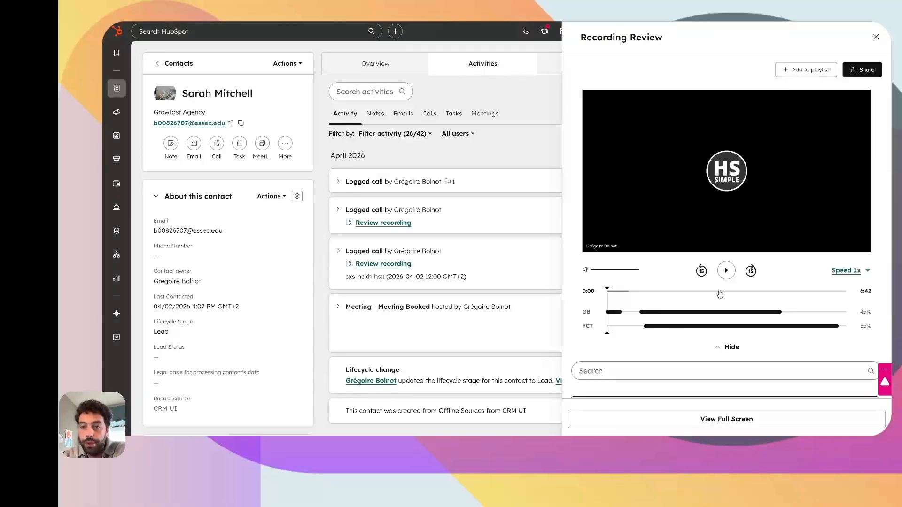
{"action": "left_click", "coordinate": [726, 418]}
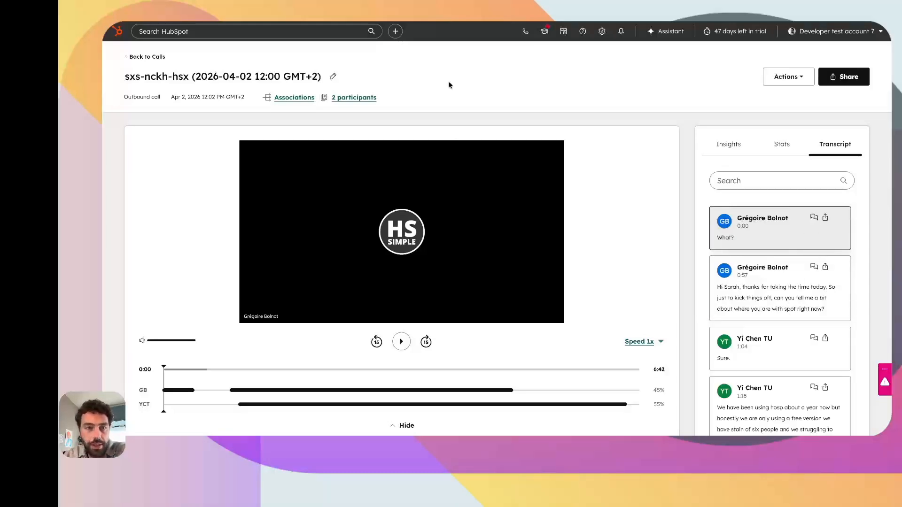
{"action": "key", "text": "ctrl+shift+Tab"}
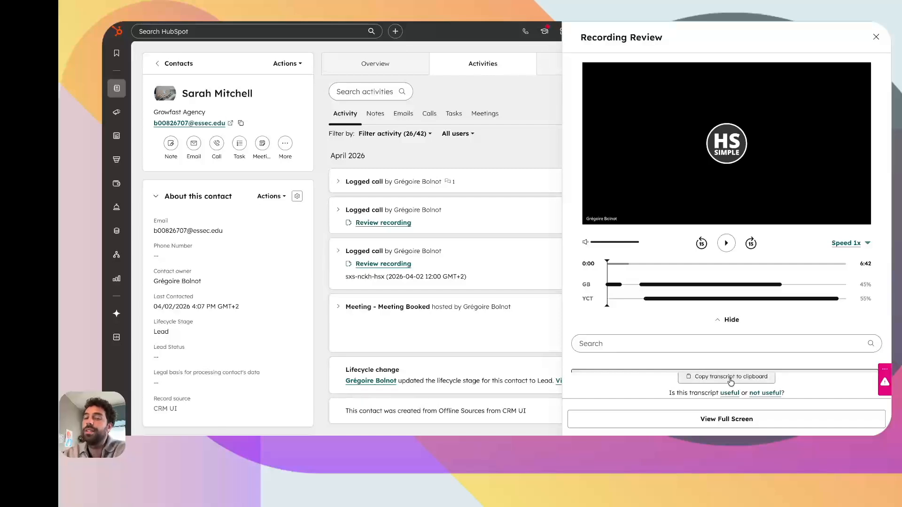
{"action": "key", "text": "Escape"}
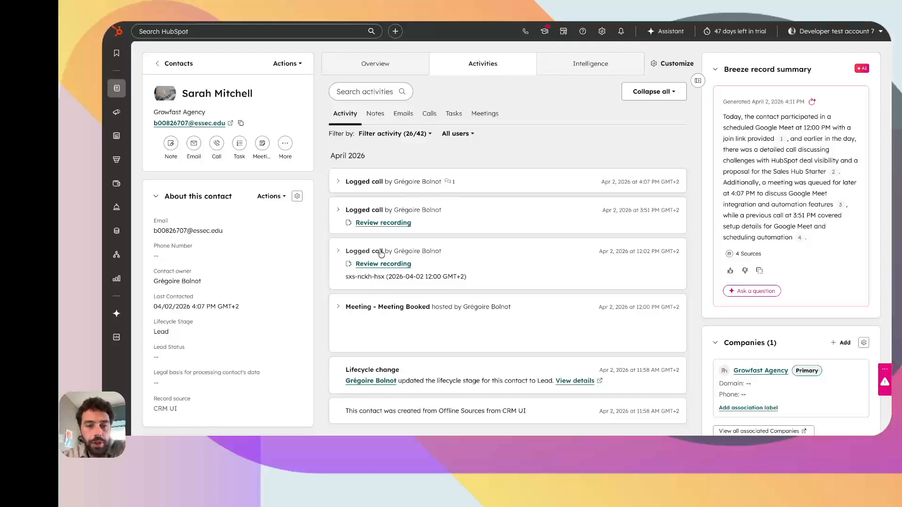
- Expand the 12:02 PM logged call to read its key notes, topics and next steps
{"action": "mouse_move", "coordinate": [379, 254]}
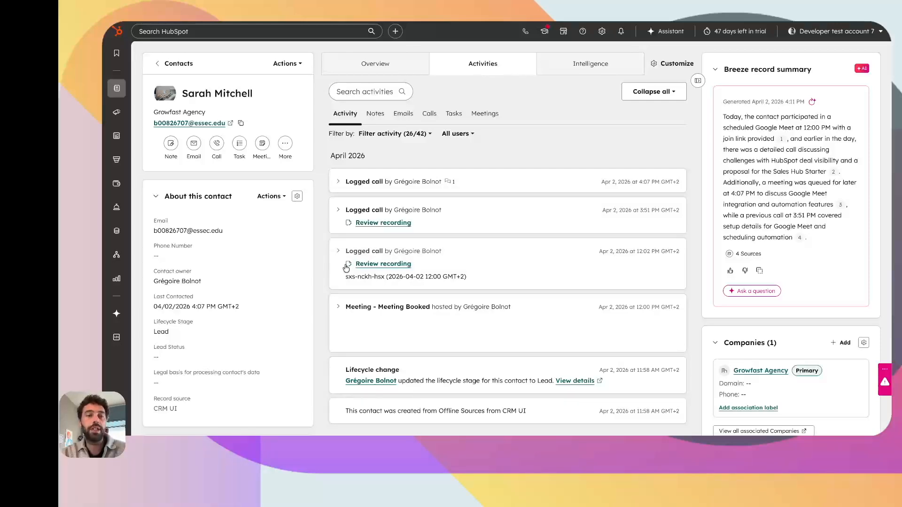
{"action": "left_click", "coordinate": [338, 251]}
{"action": "scroll", "coordinate": [470, 141], "scroll_direction": "down", "scroll_amount": 5}
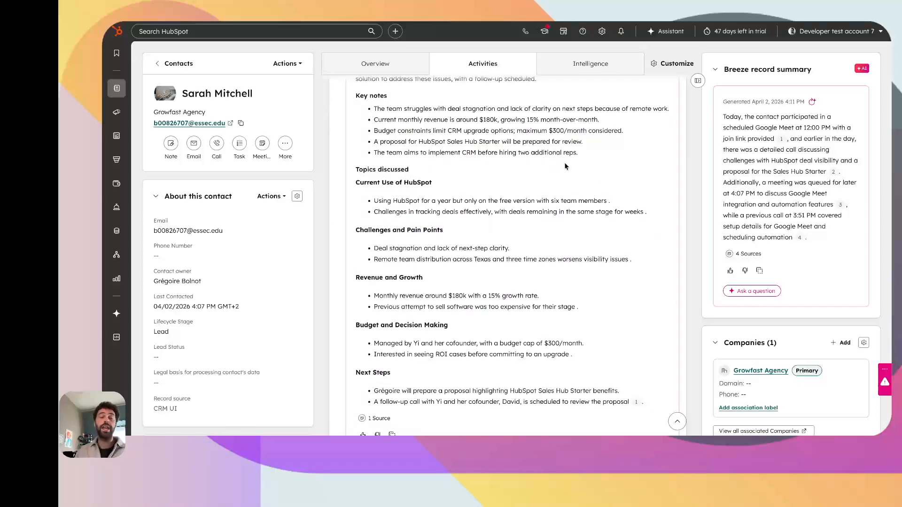